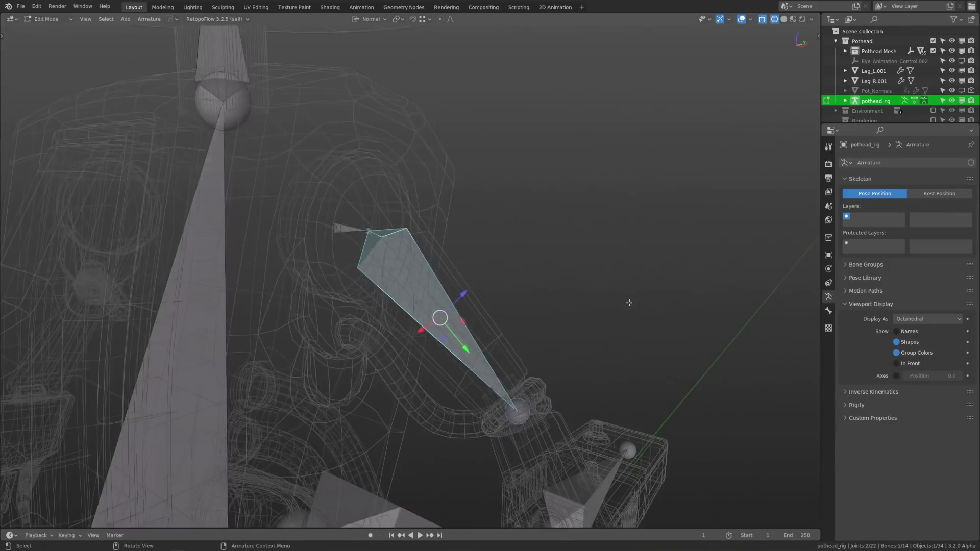
Show the selected upper-arm bone's transform values and switch the viewport to solid shading.
{"action": "key", "text": "n"}
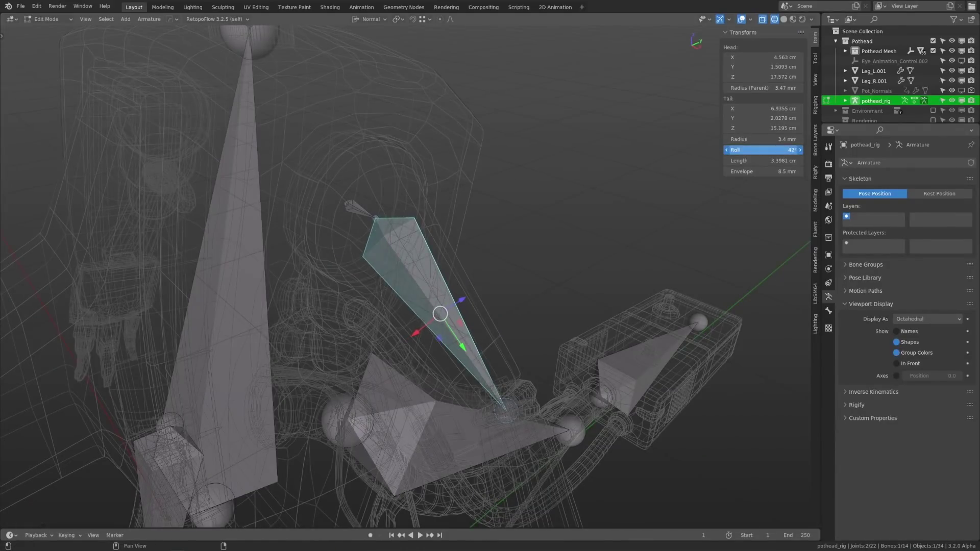
{"action": "mouse_move", "coordinate": [357, 265]}
{"action": "middle_mouse_down"}
{"action": "mouse_move", "coordinate": [377, 230]}
{"action": "mouse_move", "coordinate": [374, 255]}
{"action": "middle_mouse_up"}
{"action": "key", "text": "z"}
{"action": "left_click", "coordinate": [531, 266]}
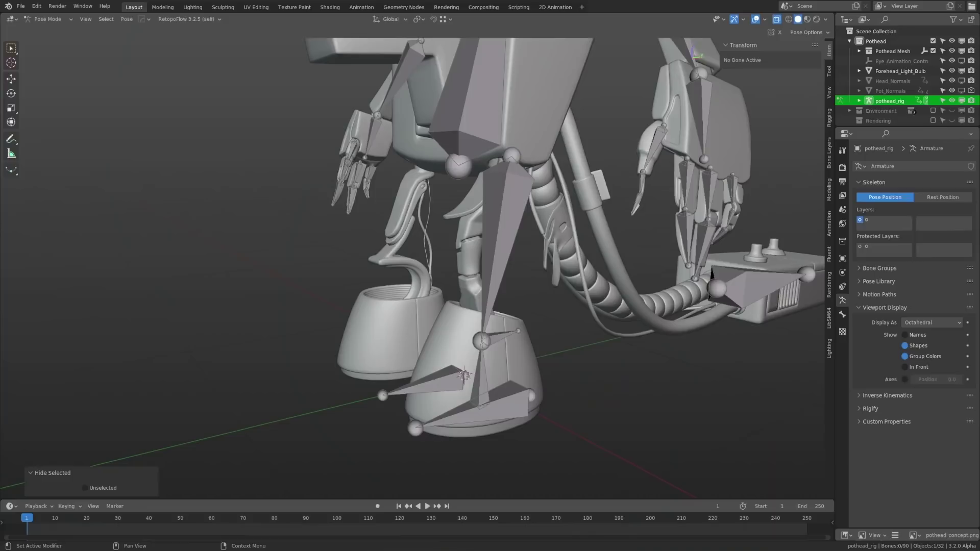
Display the armature as B-Bones and increase the left leg bone's bendy segments.
{"action": "left_click", "coordinate": [924, 345]}
{"action": "left_click", "coordinate": [498, 245]}
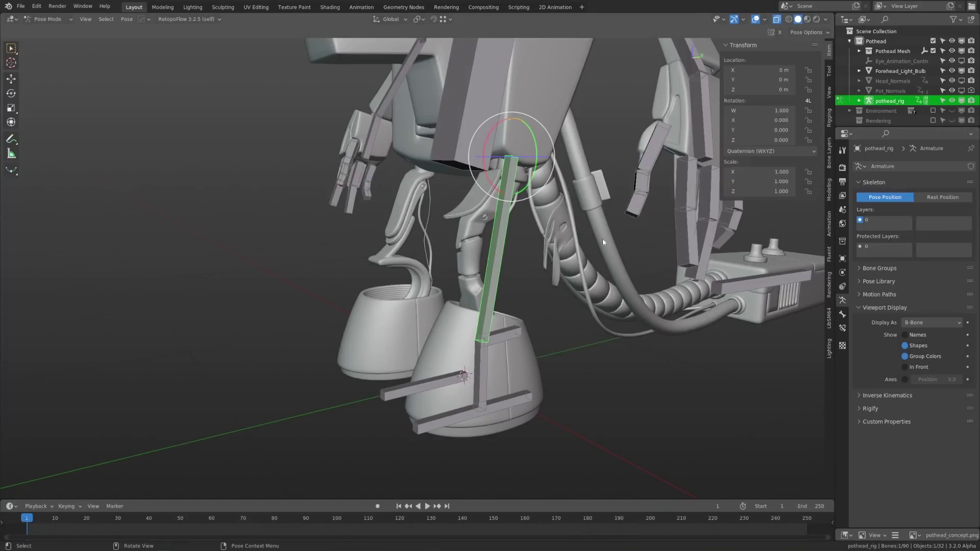
{"action": "left_click", "coordinate": [843, 315]}
{"action": "left_click", "coordinate": [959, 327]}
{"action": "left_click", "coordinate": [959, 328]}
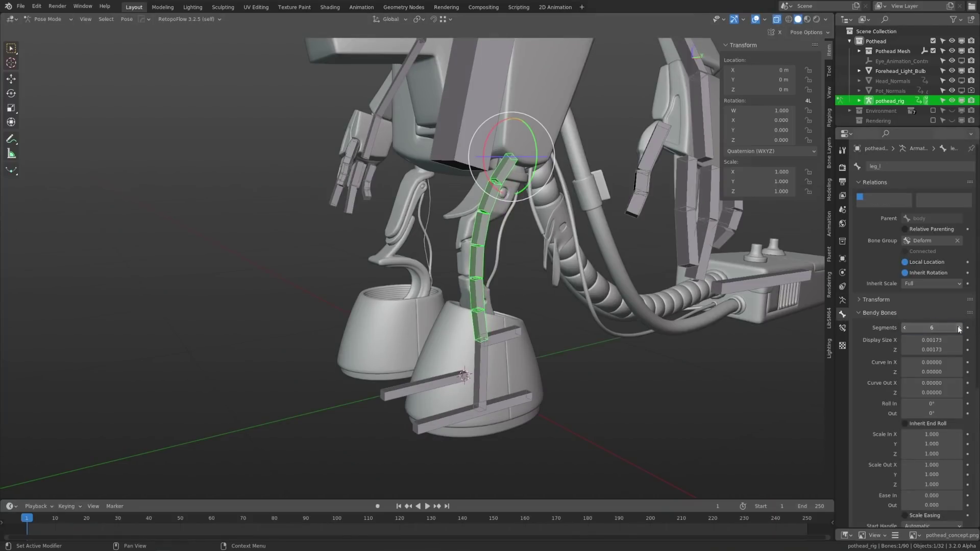
Add a Stretch To constraint to the left leg bone targeting foot_target_l in pothead_rig, with Head/Tail 1.000 and the original length reset.
{"action": "left_click", "coordinate": [842, 328]}
{"action": "left_click", "coordinate": [914, 166]}
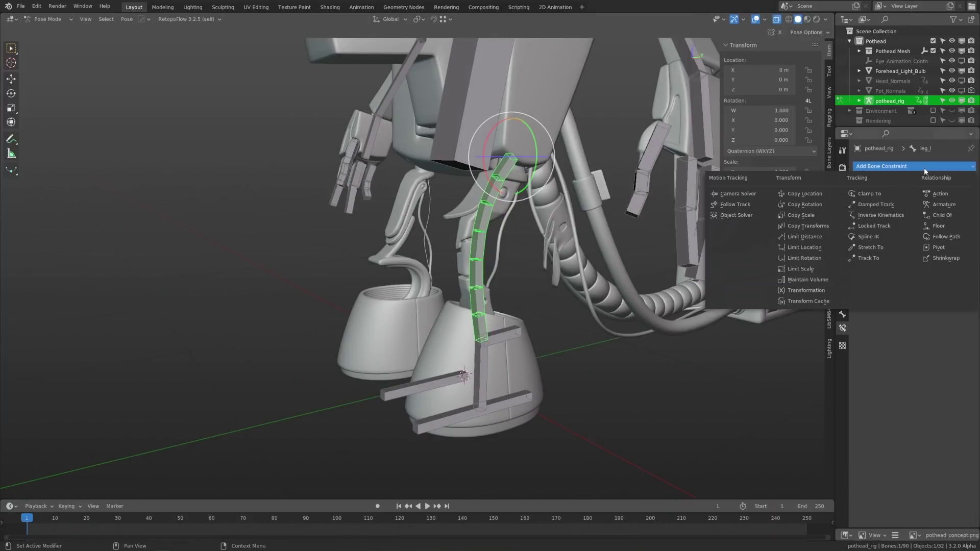
{"action": "left_click", "coordinate": [893, 247]}
{"action": "left_click", "coordinate": [928, 197]}
{"action": "left_click", "coordinate": [925, 211]}
{"action": "left_click", "coordinate": [927, 209]}
{"action": "type", "text": "targ"}
{"action": "left_click", "coordinate": [909, 222]}
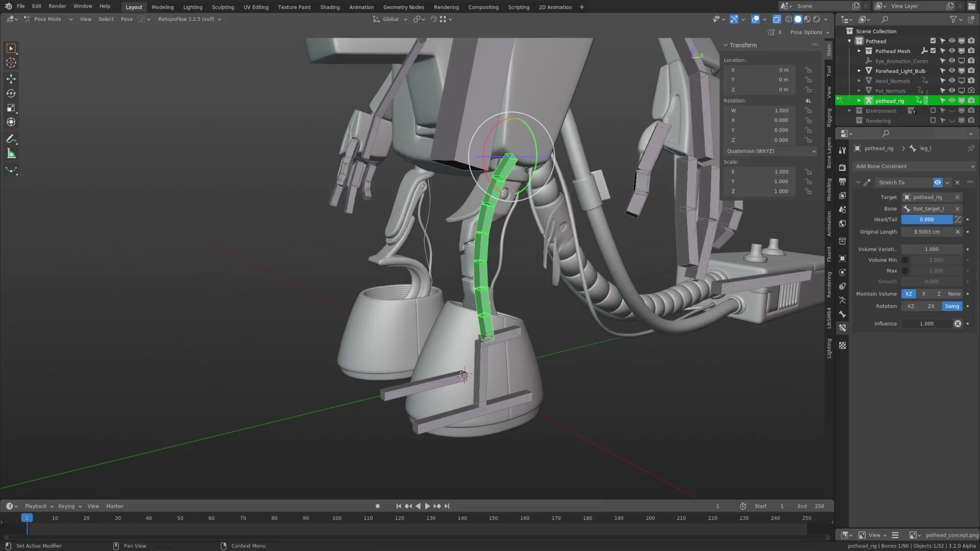
{"action": "left_click_drag", "start_coordinate": [927, 220], "coordinate": [952, 220]}
{"action": "left_click", "coordinate": [958, 232]}
Test-move the vertical ankle bone and the foot_l bone without keeping the changes.
{"action": "middle_click_drag", "start_coordinate": [505, 380], "coordinate": [467, 372]}
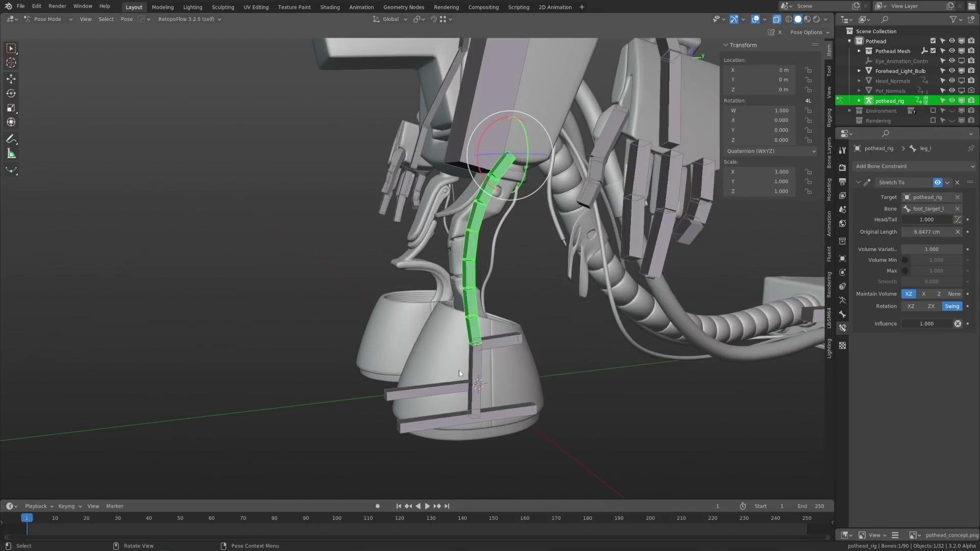
{"action": "left_click", "coordinate": [474, 378]}
{"action": "key", "text": "g"}
{"action": "right_click", "coordinate": [407, 378]}
{"action": "left_click", "coordinate": [452, 419]}
{"action": "key", "text": "g"}
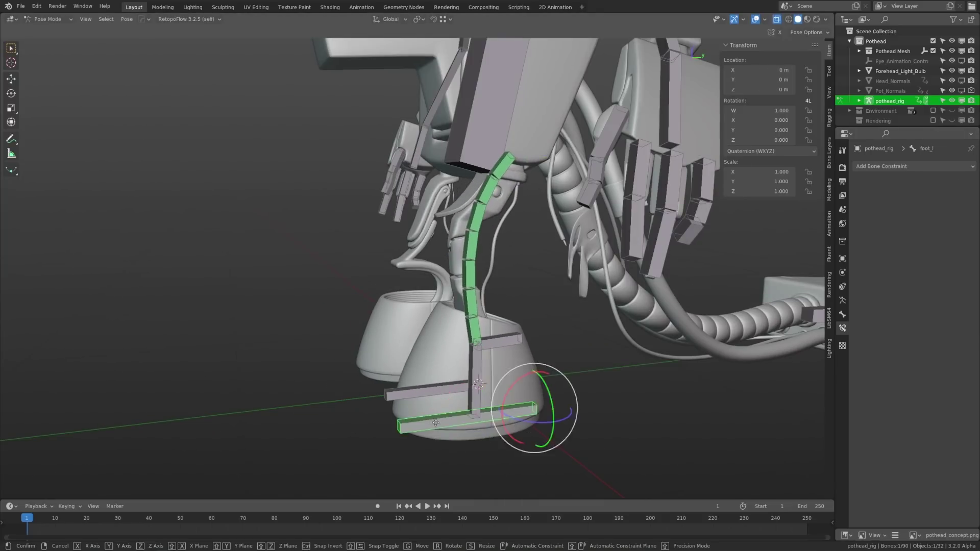
{"action": "right_click", "coordinate": [473, 408]}
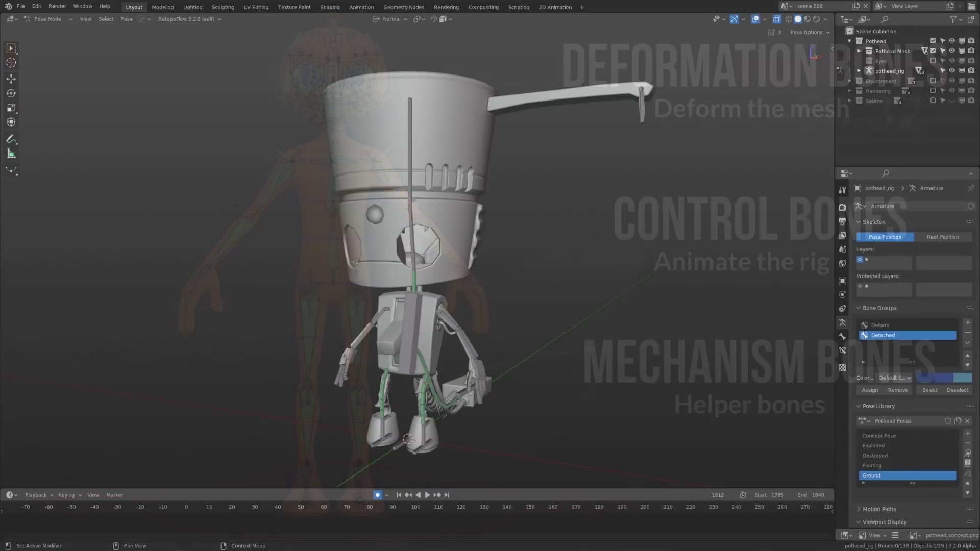
Rotate an arm bone on each side of the connected rig to bend both arms.
{"action": "middle_click_drag", "start_coordinate": [467, 345], "coordinate": [500, 341]}
{"action": "middle_click_drag", "start_coordinate": [501, 341], "coordinate": [503, 290], "text": "shift"}
{"action": "left_click", "coordinate": [476, 293]}
{"action": "scroll", "coordinate": [503, 334], "scroll_direction": "up", "scroll_amount": 2}
{"action": "key", "text": "r"}
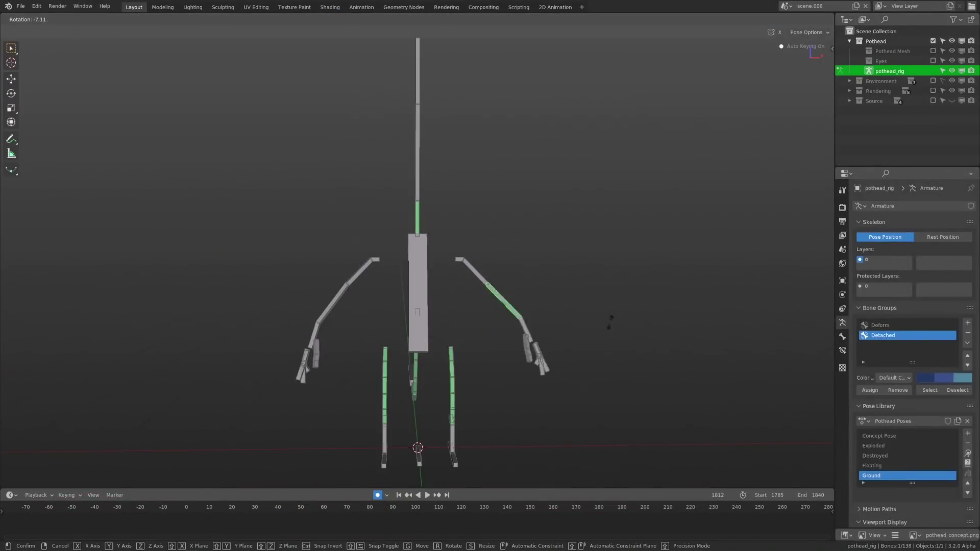
{"action": "left_click", "coordinate": [576, 327]}
{"action": "left_click", "coordinate": [335, 300]}
{"action": "key", "text": "r"}
{"action": "left_click", "coordinate": [345, 284]}
On the detached bone layer, move the left arm's lower bones and its upper-arm bone away from the body.
{"action": "middle_click_drag", "start_coordinate": [346, 285], "coordinate": [477, 317]}
{"action": "left_click", "coordinate": [467, 267], "text": "shift"}
{"action": "key", "text": "g"}
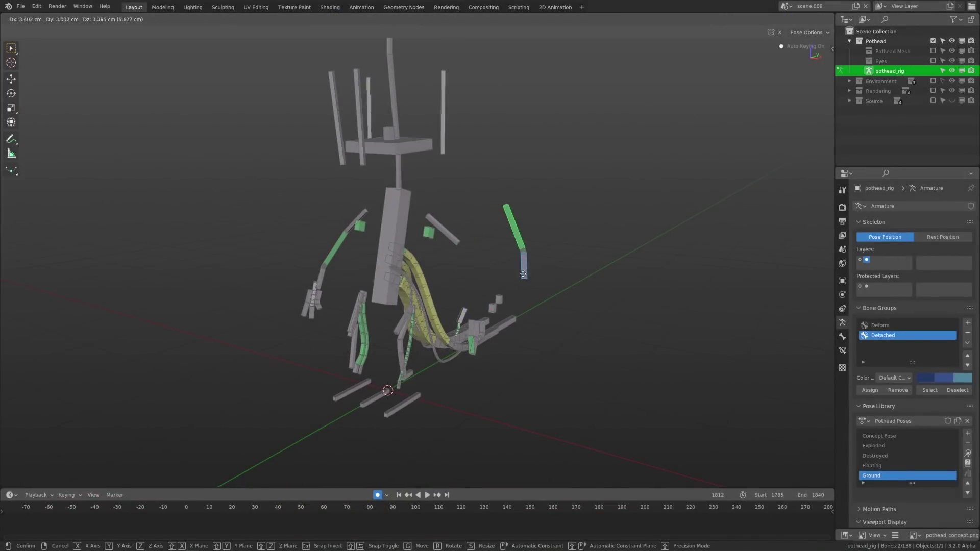
{"action": "left_click", "coordinate": [514, 237]}
{"action": "middle_click_drag", "start_coordinate": [514, 237], "coordinate": [595, 236]}
{"action": "left_click", "coordinate": [461, 228]}
{"action": "key", "text": "g"}
{"action": "left_click", "coordinate": [455, 211]}
Move the right arm's detached upper bones and the wrist piece outward from the body.
{"action": "key", "text": "g"}
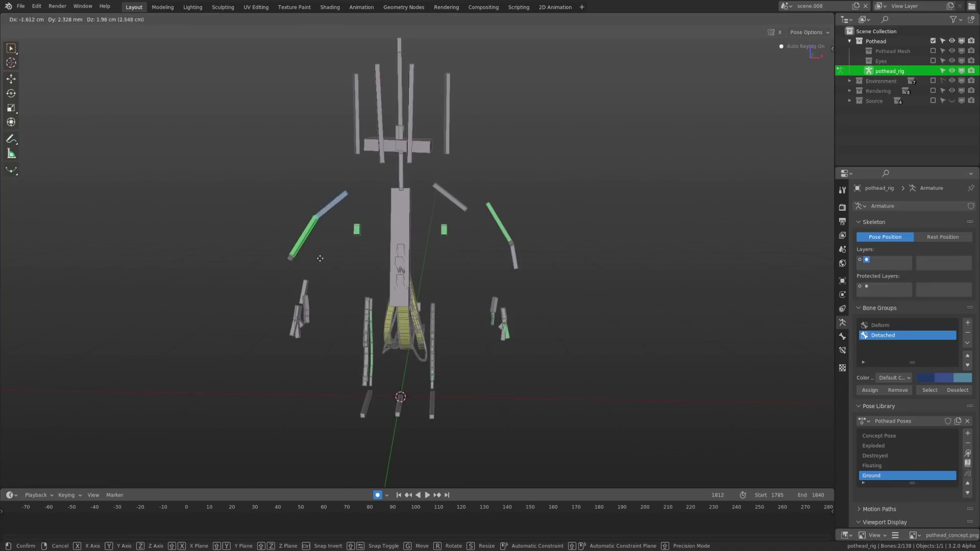
{"action": "left_click", "coordinate": [263, 236]}
{"action": "left_click", "coordinate": [305, 289]}
{"action": "key", "text": "g"}
{"action": "left_click", "coordinate": [289, 286]}
Move the detached bone at the far end of the rear cables.
{"action": "middle_click_drag", "start_coordinate": [503, 337], "coordinate": [428, 363]}
{"action": "scroll", "coordinate": [431, 354], "scroll_direction": "up", "scroll_amount": 1}
{"action": "left_click", "coordinate": [618, 358]}
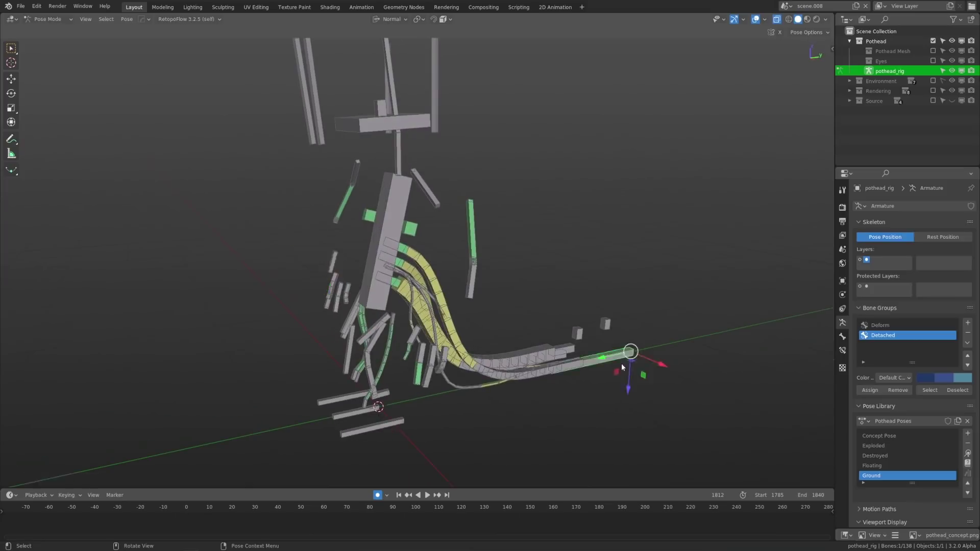
{"action": "middle_click_drag", "start_coordinate": [621, 363], "coordinate": [576, 342]}
{"action": "key", "text": "g"}
{"action": "left_click", "coordinate": [516, 309]}
Move a detached piece of the left hand inward toward the left leg.
{"action": "middle_click_drag", "start_coordinate": [475, 316], "coordinate": [543, 348]}
{"action": "left_click", "coordinate": [511, 322]}
{"action": "key", "text": "g"}
{"action": "left_click", "coordinate": [470, 313]}
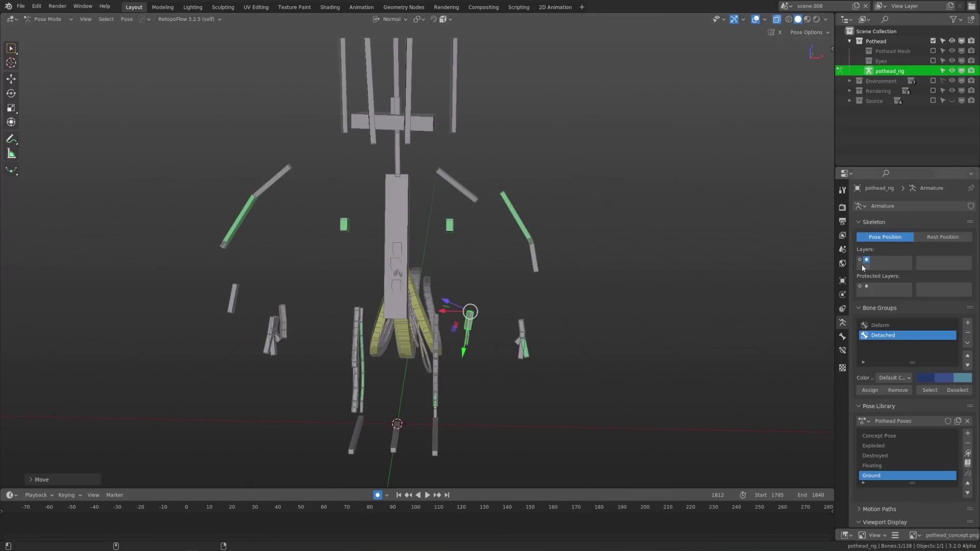
Switch to the connected bone layer and rotate the left forearm bone.
{"action": "left_click", "coordinate": [505, 273]}
{"action": "key", "text": "r"}
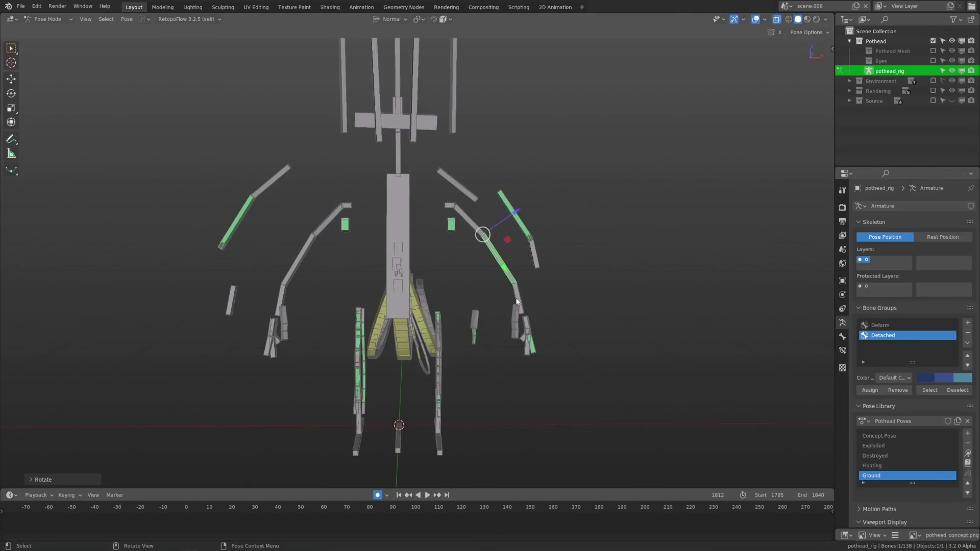
{"action": "left_click", "coordinate": [542, 366]}
Move the left foot bone to reposition the left leg.
{"action": "middle_click_drag", "start_coordinate": [439, 365], "coordinate": [372, 364]}
{"action": "left_click", "coordinate": [373, 361]}
{"action": "key", "text": "g"}
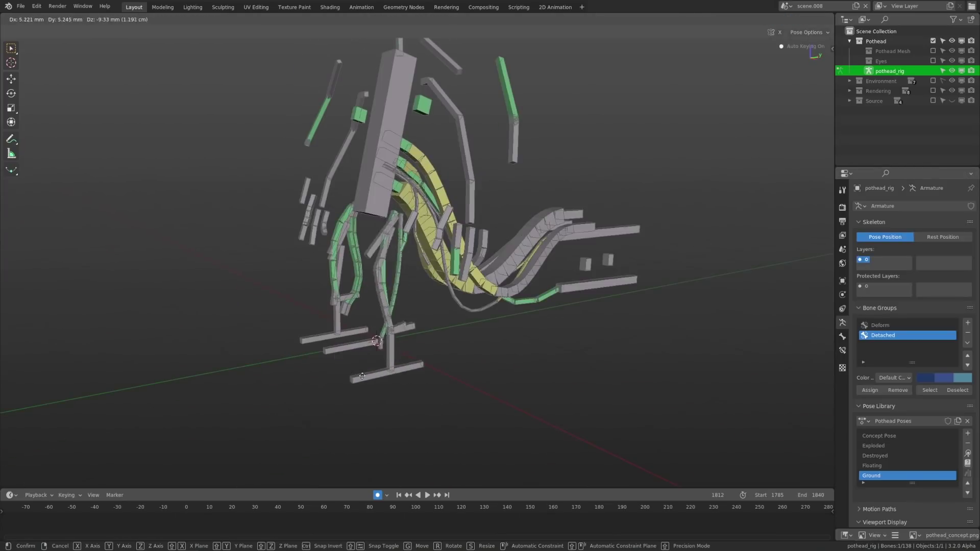
{"action": "left_click", "coordinate": [383, 354]}
Return to the detached bone layer and move the pot's long vertical bone away from the head.
{"action": "middle_click_drag", "start_coordinate": [659, 337], "coordinate": [409, 380]}
{"action": "left_click", "coordinate": [868, 261]}
{"action": "scroll", "coordinate": [500, 327], "scroll_direction": "down", "scroll_amount": 2}
{"action": "middle_click_drag", "start_coordinate": [493, 332], "coordinate": [536, 319]}
{"action": "scroll", "coordinate": [538, 303], "scroll_direction": "down", "scroll_amount": 3}
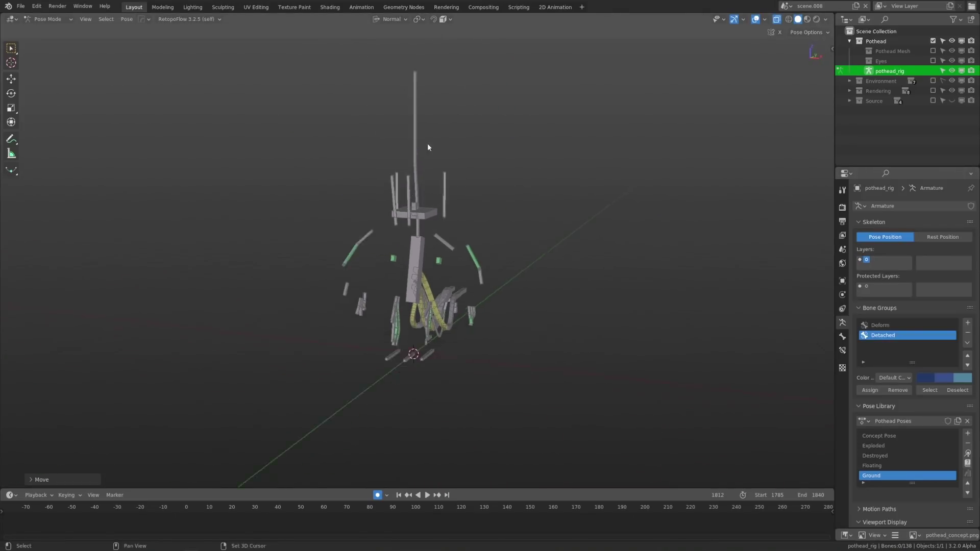
{"action": "middle_click_drag", "start_coordinate": [427, 143], "coordinate": [427, 184], "text": "shift"}
{"action": "left_click", "coordinate": [419, 197]}
{"action": "key", "text": "g"}
{"action": "left_click", "coordinate": [454, 176]}
Enable the Pothead Mesh collection and move the pot bone so the pot lifts off the head.
{"action": "left_click", "coordinate": [933, 51]}
{"action": "middle_click_drag", "start_coordinate": [536, 232], "coordinate": [500, 189]}
{"action": "key", "text": "g"}
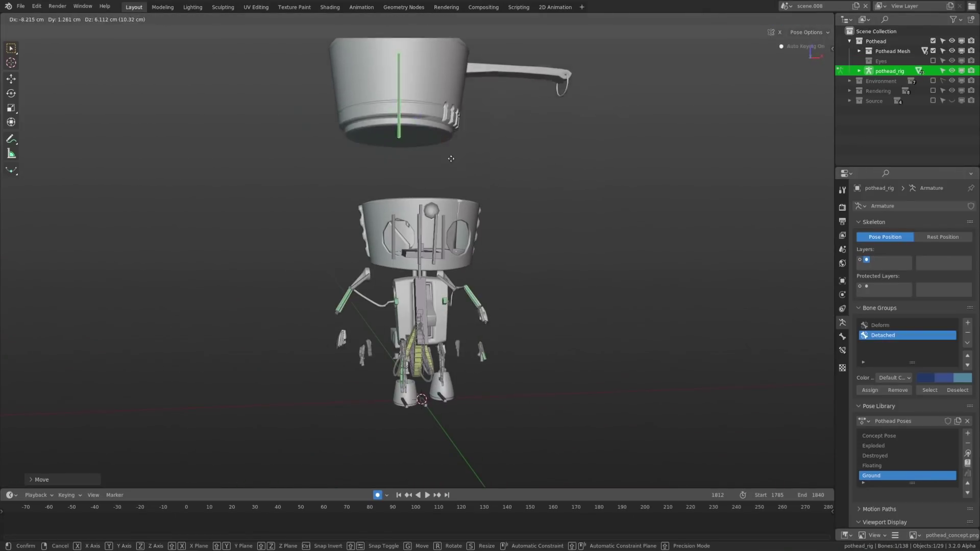
{"action": "left_click", "coordinate": [386, 168]}
Move the detached right forearm bone away from its place on the arm.
{"action": "mouse_move", "coordinate": [480, 275]}
{"action": "middle_mouse_down"}
{"action": "mouse_move", "coordinate": [489, 302]}
{"action": "mouse_move", "coordinate": [480, 268]}
{"action": "middle_mouse_up"}
{"action": "scroll", "coordinate": [479, 268], "scroll_direction": "up", "scroll_amount": 3}
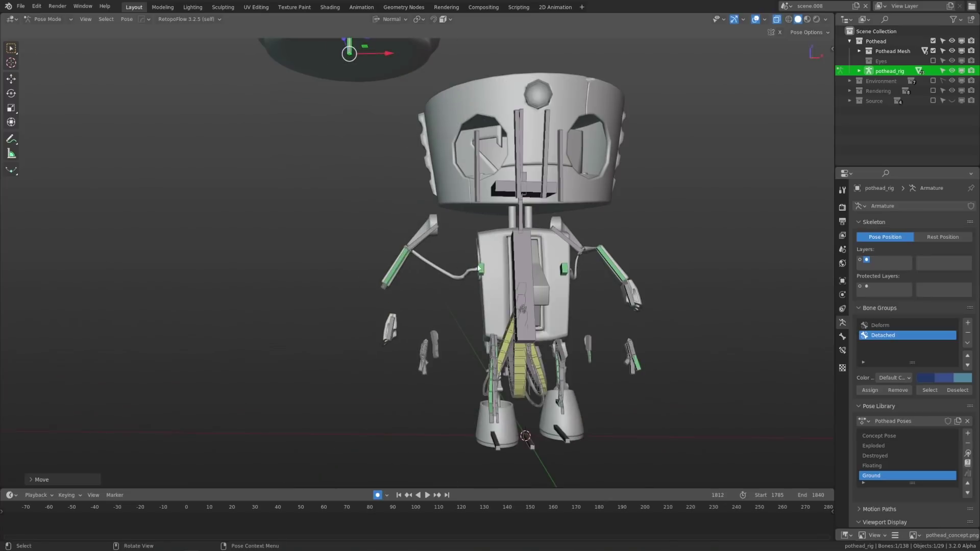
{"action": "key", "text": "g"}
{"action": "left_click", "coordinate": [435, 235]}
{"action": "left_click", "coordinate": [403, 269]}
{"action": "scroll", "coordinate": [403, 269], "scroll_direction": "up", "scroll_amount": 3}
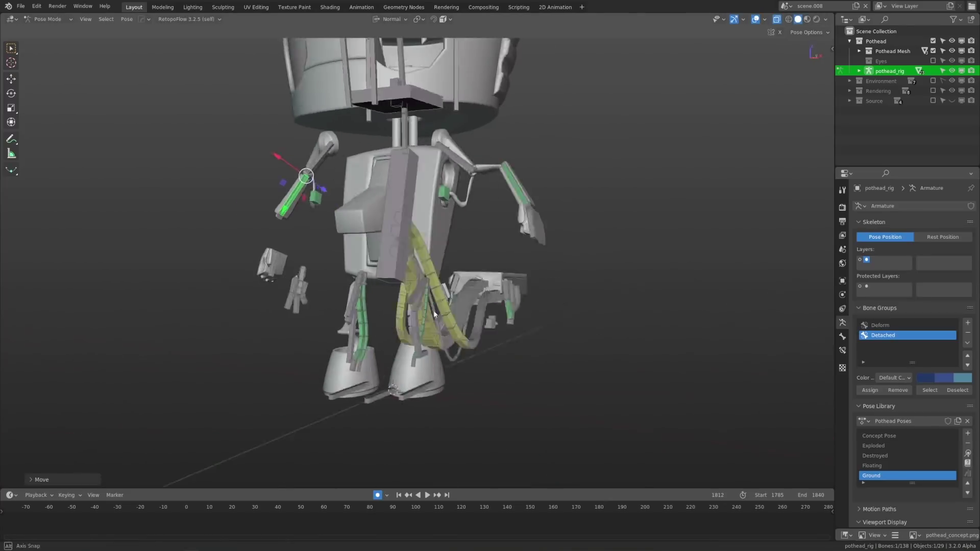
{"action": "middle_click_drag", "start_coordinate": [404, 269], "coordinate": [537, 245]}
Clear the location and rotation of all bones on the detached layer and deselect them.
{"action": "scroll", "coordinate": [556, 324], "scroll_direction": "down", "scroll_amount": 3}
{"action": "key", "text": "a"}
{"action": "key", "text": "alt+g"}
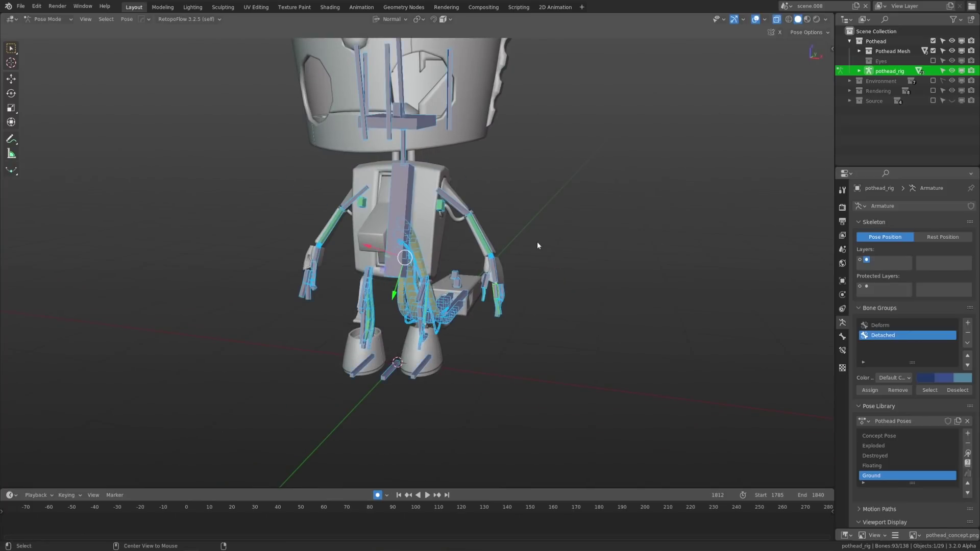
{"action": "key", "text": "alt+r"}
{"action": "key", "text": "alt+a"}
Show the bone transform values and move the rear box's bone on the connected layer.
{"action": "key", "text": "n"}
{"action": "middle_click_drag", "start_coordinate": [543, 316], "coordinate": [594, 393]}
{"action": "left_click", "coordinate": [594, 393]}
{"action": "key", "text": "g"}
{"action": "key", "text": "Return"}
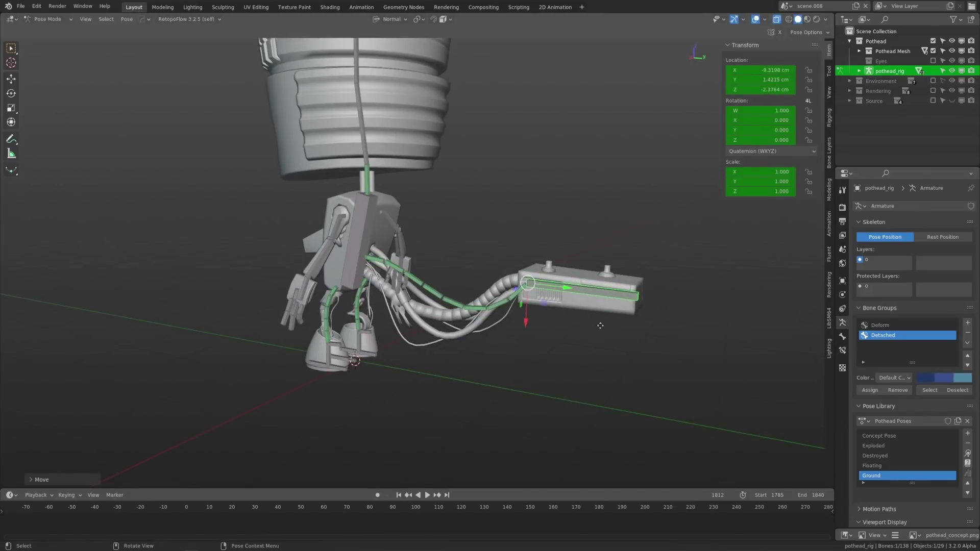
Rotate the left upper-arm bone to swing the whole arm outward.
{"action": "middle_click_drag", "start_coordinate": [327, 286], "coordinate": [374, 287]}
{"action": "scroll", "coordinate": [378, 245], "scroll_direction": "up", "scroll_amount": 3}
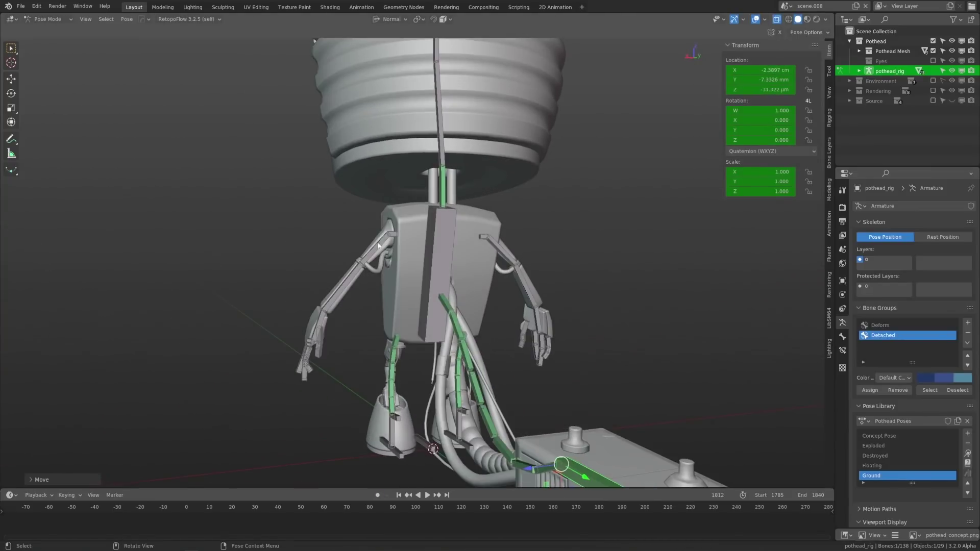
{"action": "key", "text": "r"}
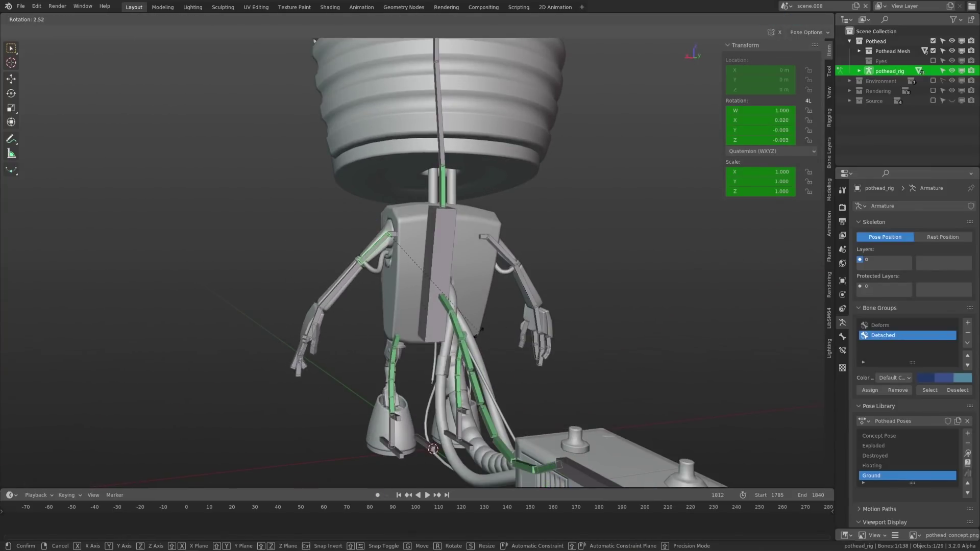
{"action": "key", "text": "Return"}
{"action": "middle_click_drag", "start_coordinate": [357, 307], "coordinate": [431, 361]}
{"action": "key", "text": "r"}
{"action": "key", "text": "Return"}
Clear the rotation and location of all bones on the connected layer.
{"action": "scroll", "coordinate": [388, 358], "scroll_direction": "down", "scroll_amount": 3}
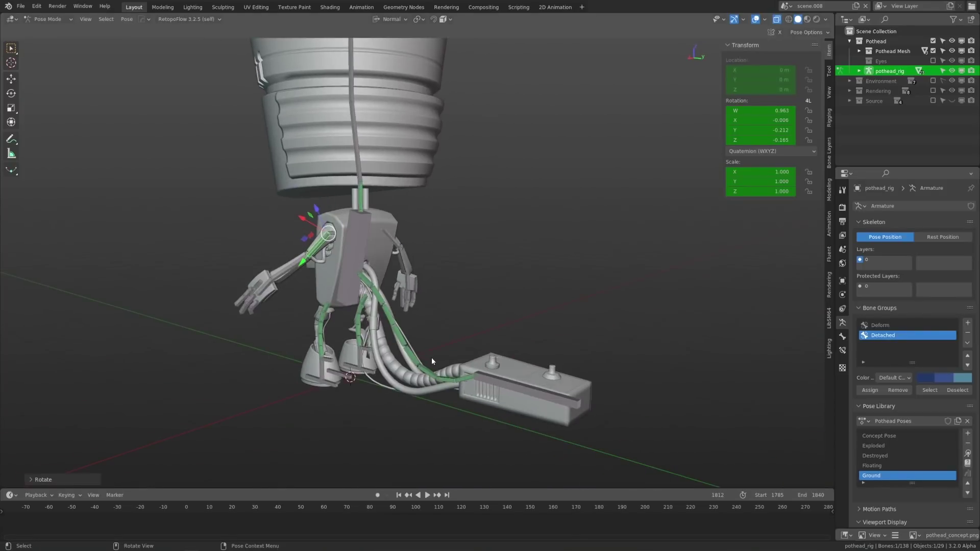
{"action": "key", "text": "a"}
{"action": "key", "text": "alt+r"}
{"action": "key", "text": "alt+g"}
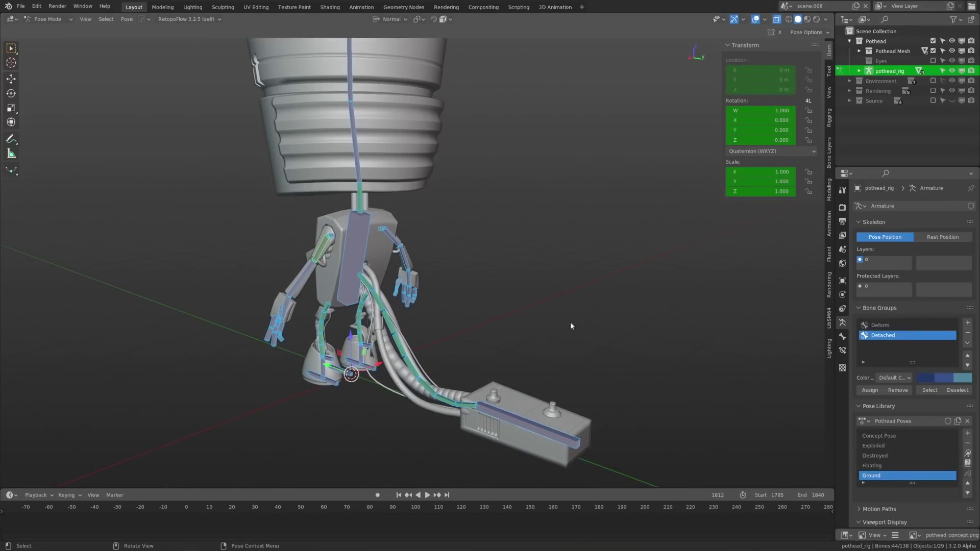
On the detached layer, set the root bone's Detach / Def. property to 0 and move the rear box away from the body.
{"action": "left_click", "coordinate": [866, 260]}
{"action": "left_click", "coordinate": [390, 354]}
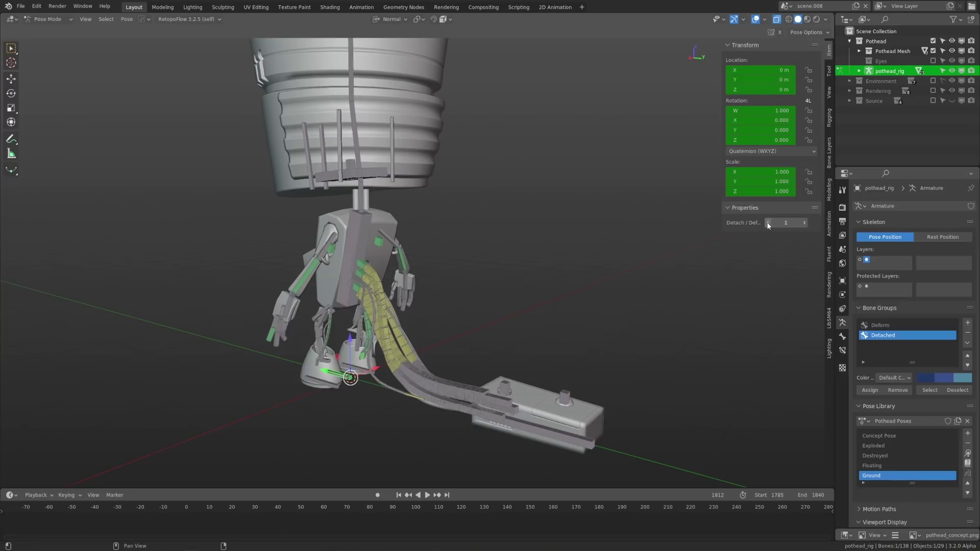
{"action": "left_click", "coordinate": [515, 424]}
{"action": "left_click", "coordinate": [767, 222]}
{"action": "key", "text": "g"}
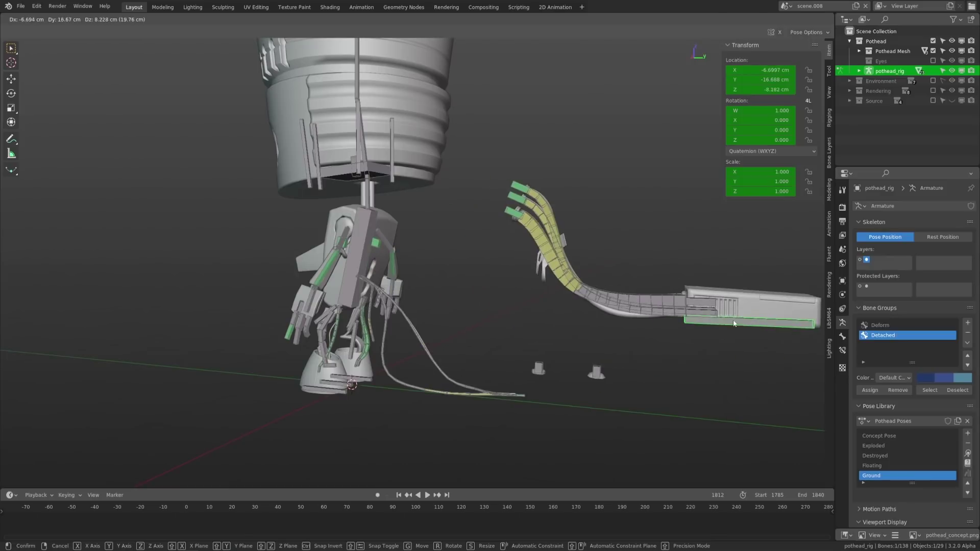
Reposition the end bones of the three rear cables so their free ends spread apart.
{"action": "left_click", "coordinate": [533, 192]}
{"action": "key", "text": "g"}
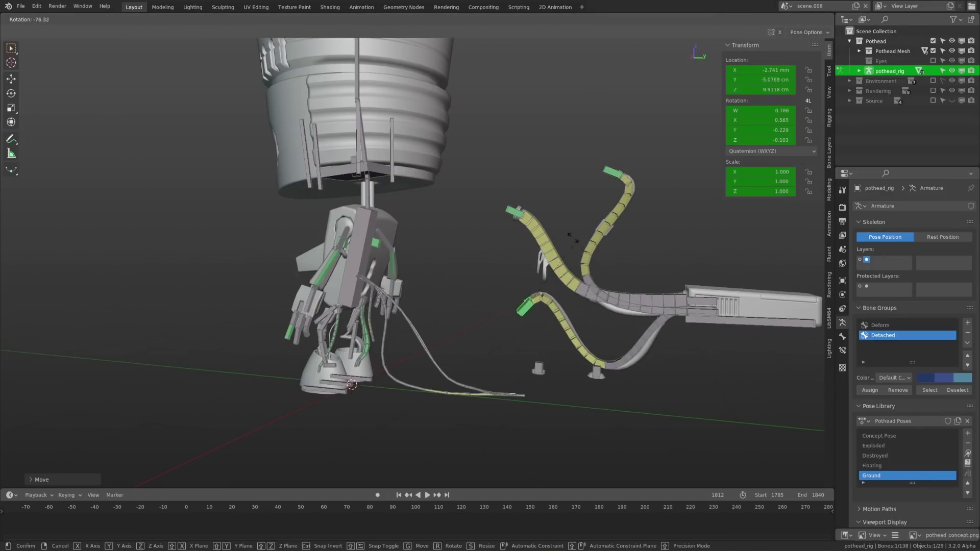
{"action": "left_click", "coordinate": [531, 337]}
{"action": "key", "text": "g"}
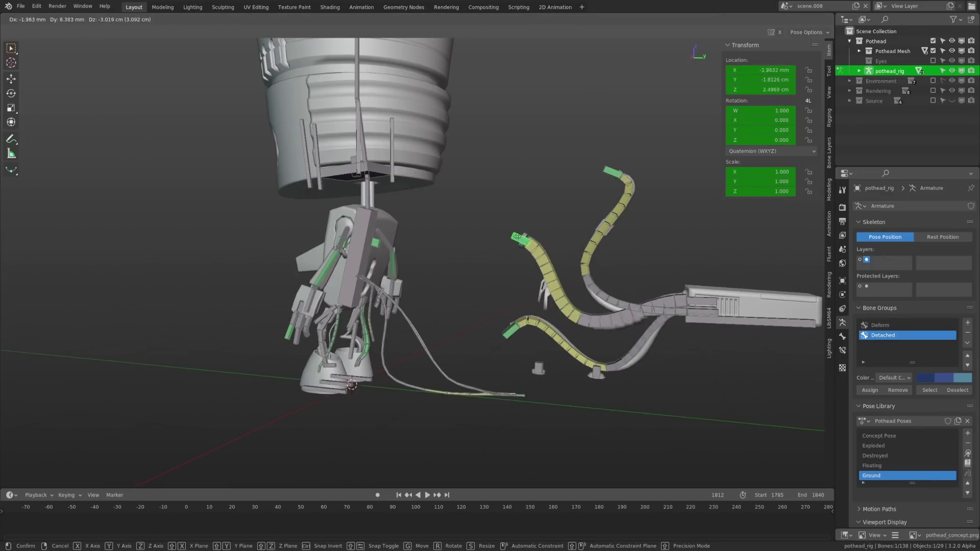
{"action": "middle_click_drag", "start_coordinate": [531, 336], "coordinate": [520, 309]}
{"action": "left_click", "coordinate": [509, 240]}
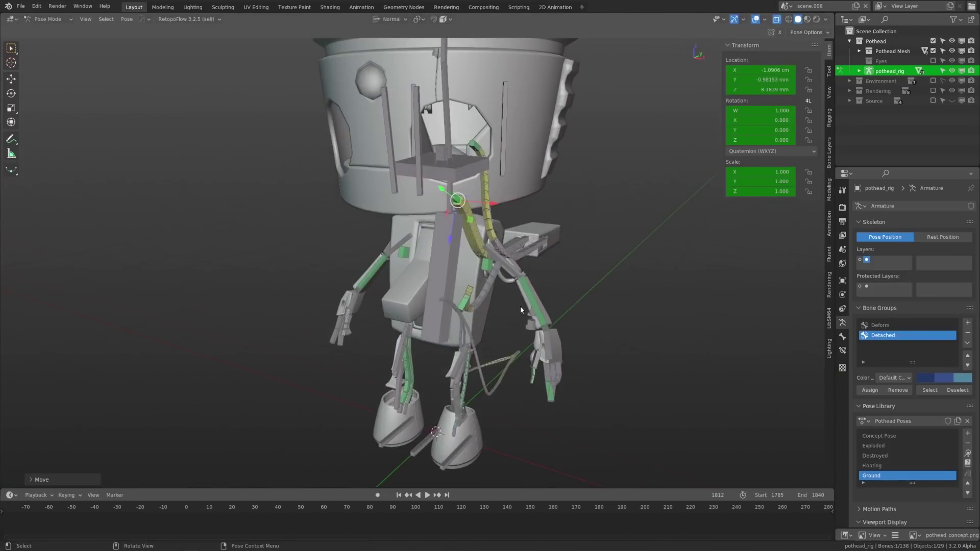
Move the left arm's detached parts away from the body and rotate the arm cable's connector bone.
{"action": "middle_click_drag", "start_coordinate": [493, 273], "coordinate": [511, 286]}
{"action": "scroll", "coordinate": [510, 286], "scroll_direction": "up", "scroll_amount": 2}
{"action": "key", "text": "g"}
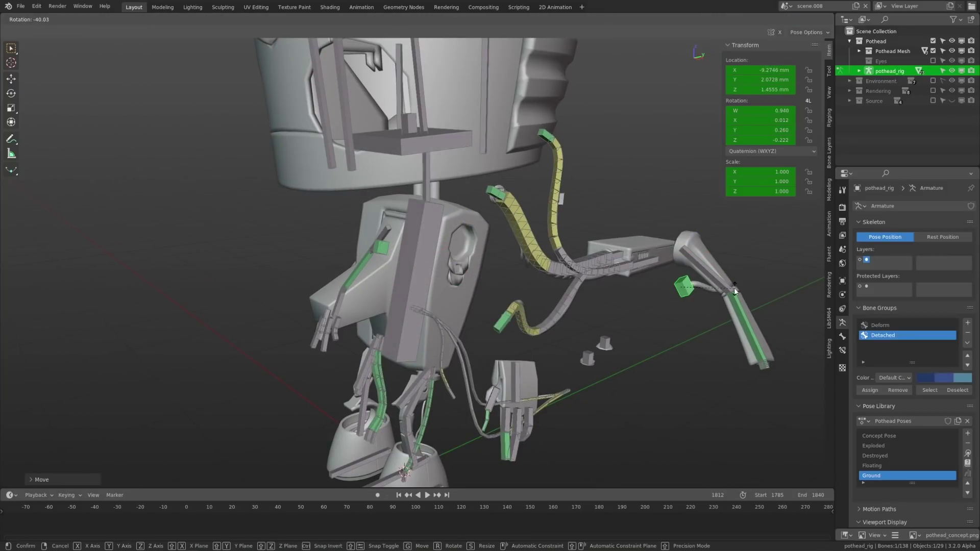
{"action": "left_click", "coordinate": [734, 303]}
Toggle the root bone's Detach / Def. property between 1 and 0, ending at 0, to compare both cable behaviours.
{"action": "middle_click_drag", "start_coordinate": [734, 303], "coordinate": [364, 362]}
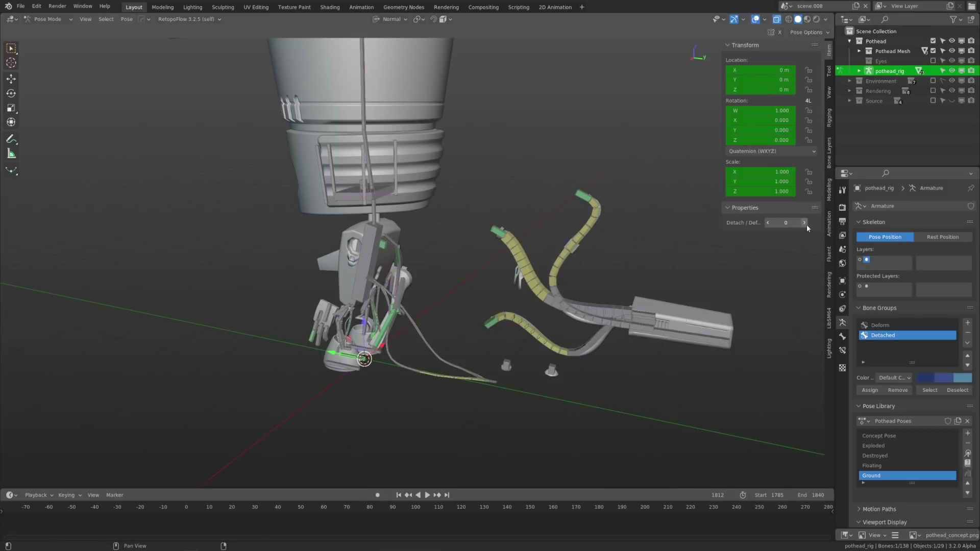
{"action": "left_click", "coordinate": [805, 223]}
{"action": "left_click", "coordinate": [767, 223]}
{"action": "left_click", "coordinate": [805, 223]}
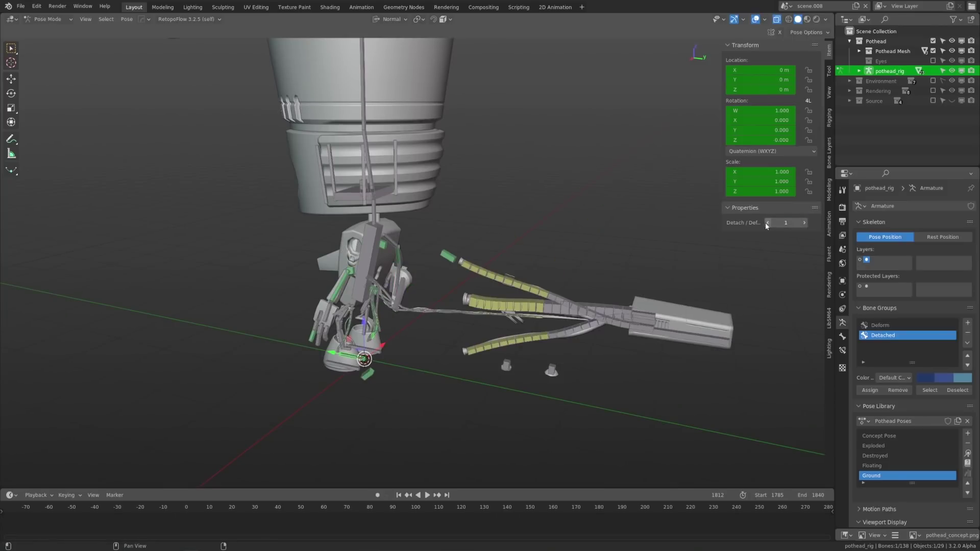
{"action": "left_click", "coordinate": [767, 223]}
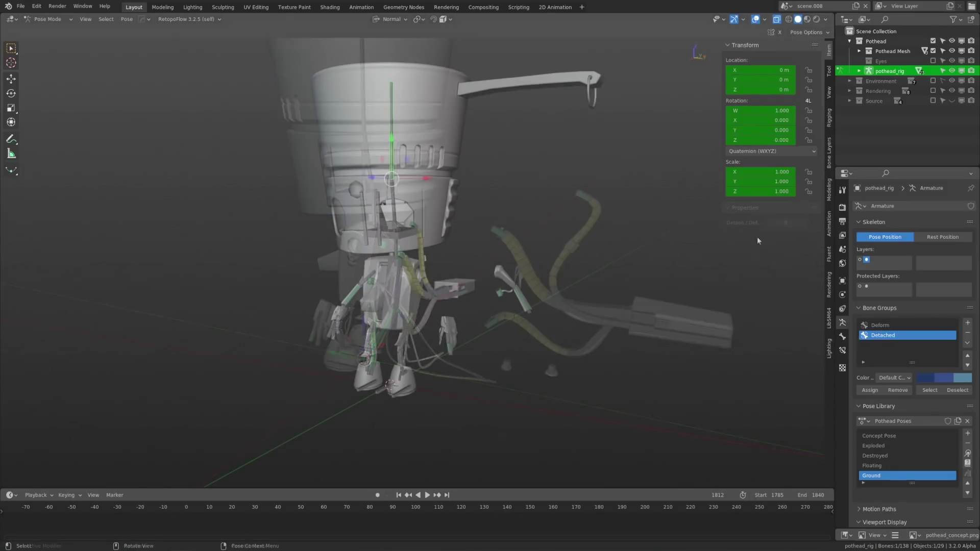
On the detached layer, move the head panels, neck ring and torso pieces away from Pothead's limbs.
{"action": "left_click", "coordinate": [482, 217]}
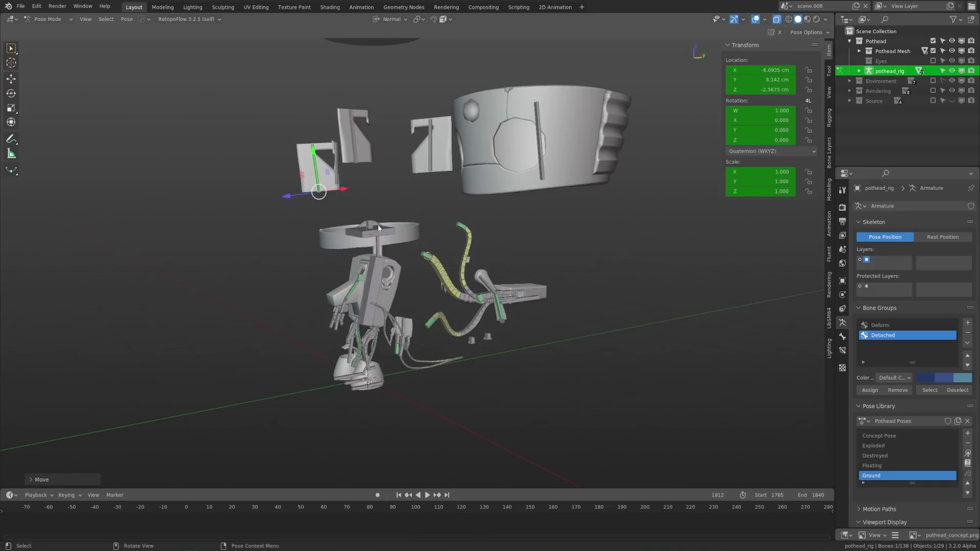
{"action": "key", "text": "g"}
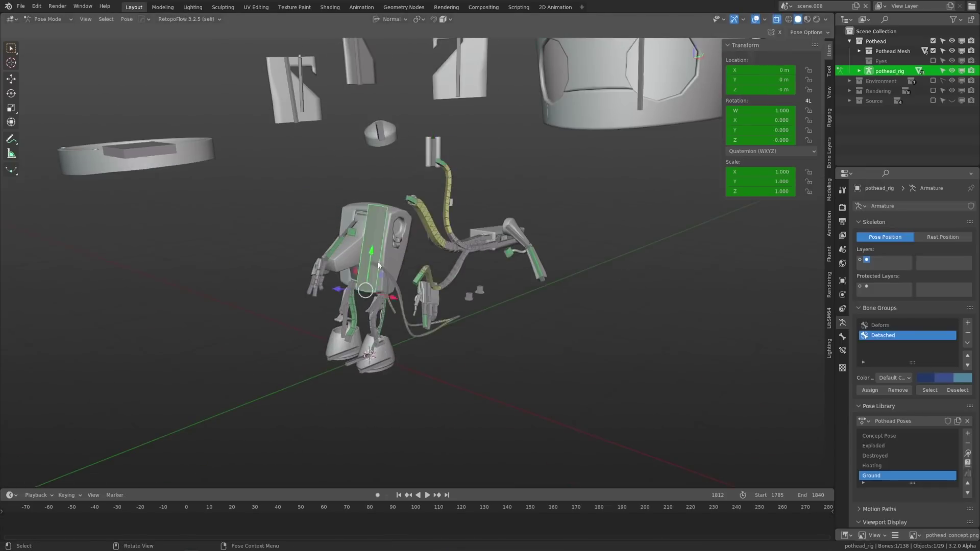
{"action": "key", "text": "g"}
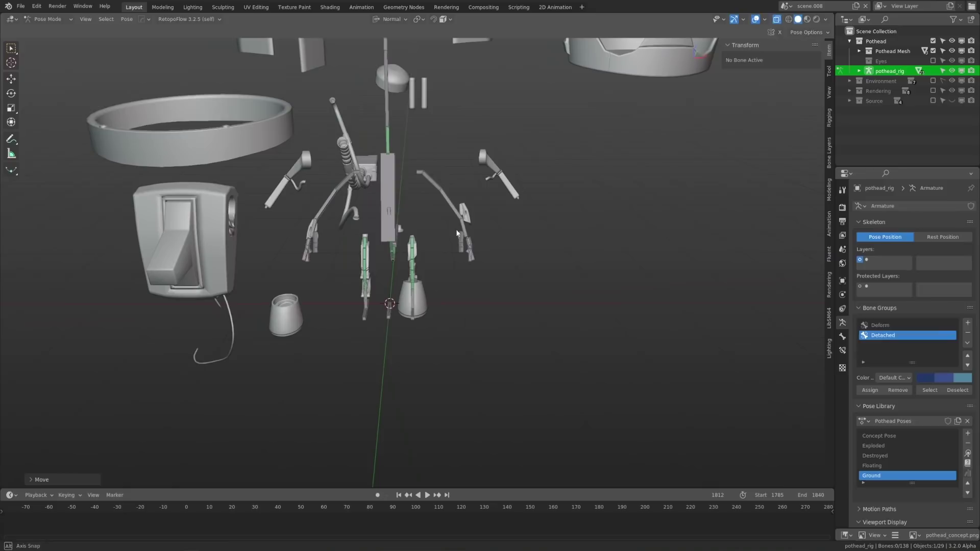
Try moving the root bone and view the separated robot parts from several sides.
{"action": "middle_click_drag", "start_coordinate": [455, 286], "coordinate": [456, 294]}
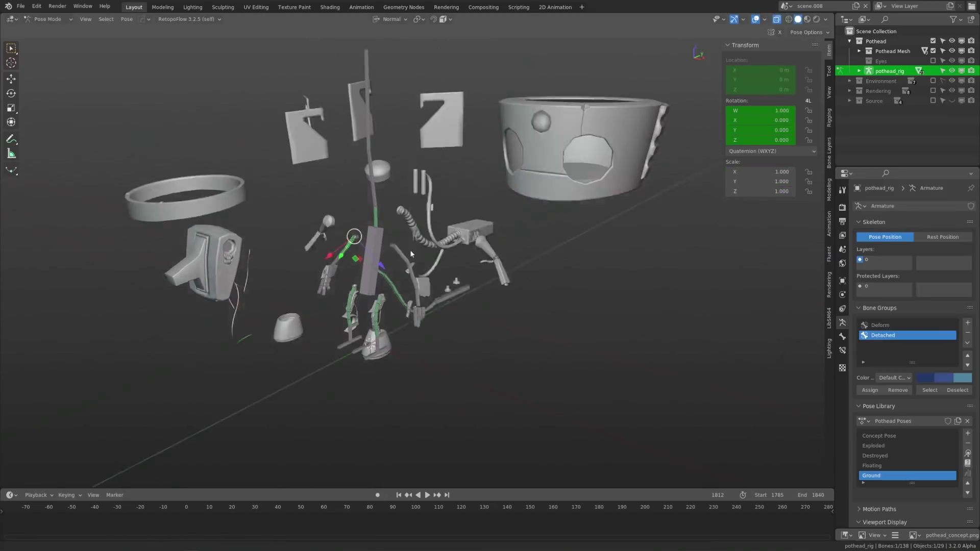
{"action": "middle_click_drag", "start_coordinate": [410, 249], "coordinate": [444, 278]}
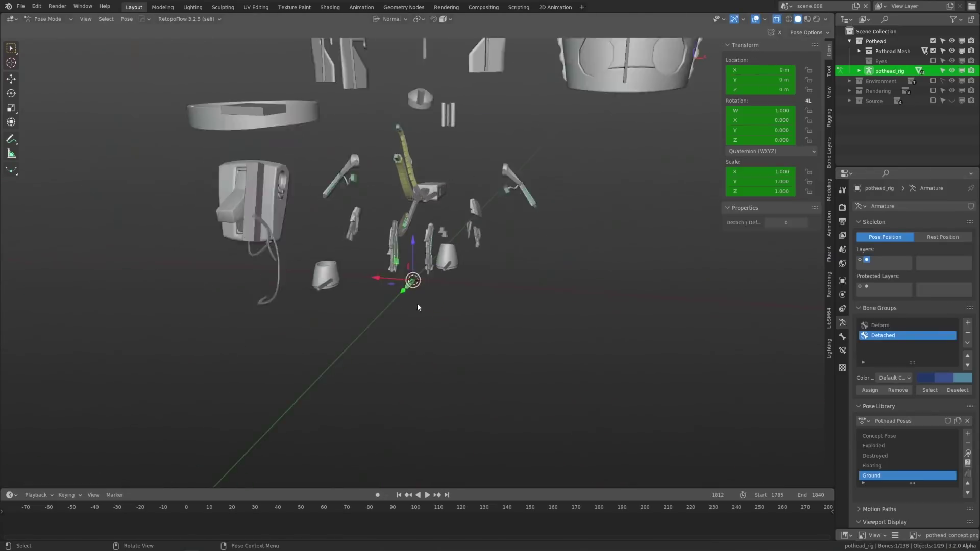
{"action": "key", "text": "g"}
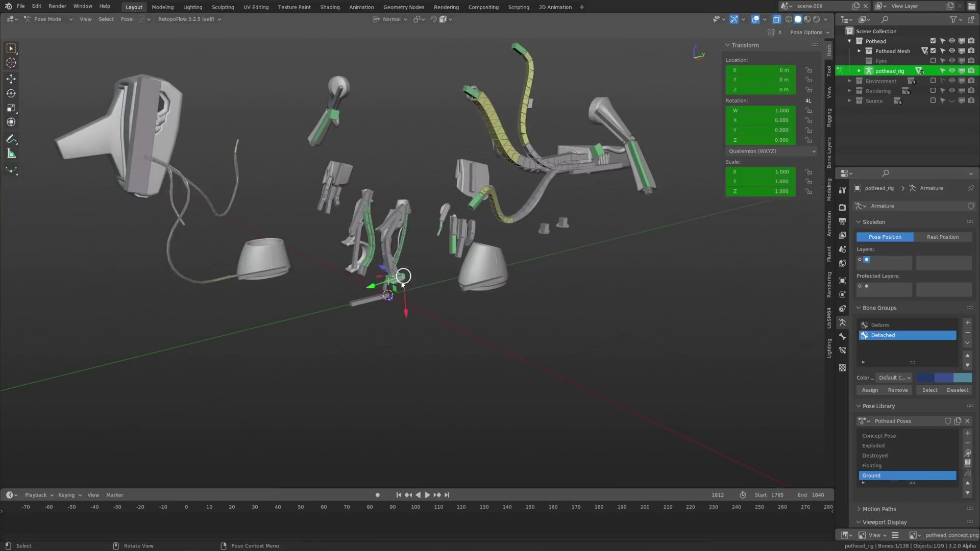
{"action": "left_click", "coordinate": [403, 222]}
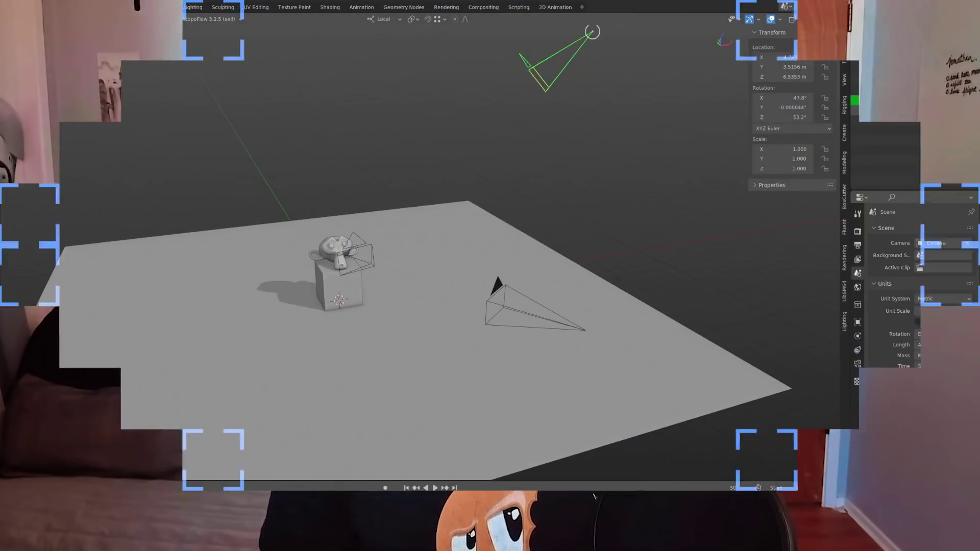
In camera view, switch the scene's active camera to Camera.001, Camera.002 and back to Camera.
{"action": "key", "text": "KP_0"}
{"action": "left_click", "coordinate": [938, 243]}
{"action": "left_click", "coordinate": [934, 267]}
{"action": "left_click", "coordinate": [938, 243]}
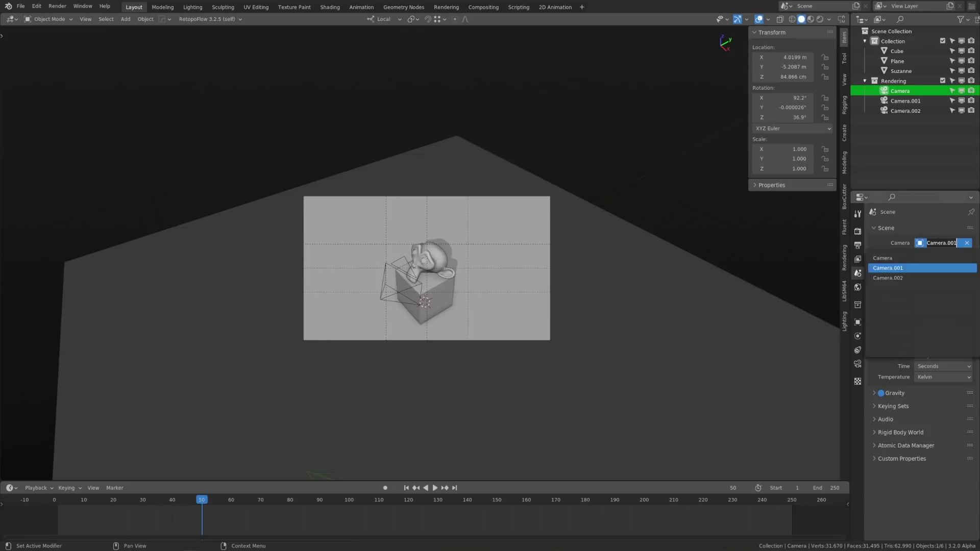
{"action": "left_click", "coordinate": [932, 278]}
{"action": "left_click", "coordinate": [938, 241]}
{"action": "left_click", "coordinate": [917, 258]}
{"action": "key", "text": "KP_0"}
{"action": "middle_click_drag", "start_coordinate": [465, 353], "coordinate": [508, 364]}
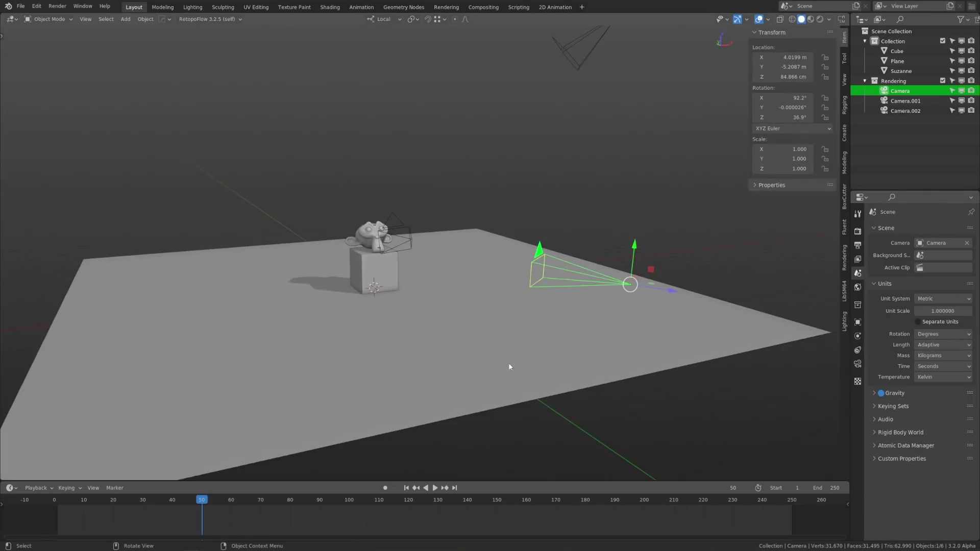
Bind Camera, Camera.001 and Camera.002 to timeline markers at frames 50, 100 and 150 respectively.
{"action": "left_click", "coordinate": [115, 488]}
{"action": "left_click", "coordinate": [162, 407]}
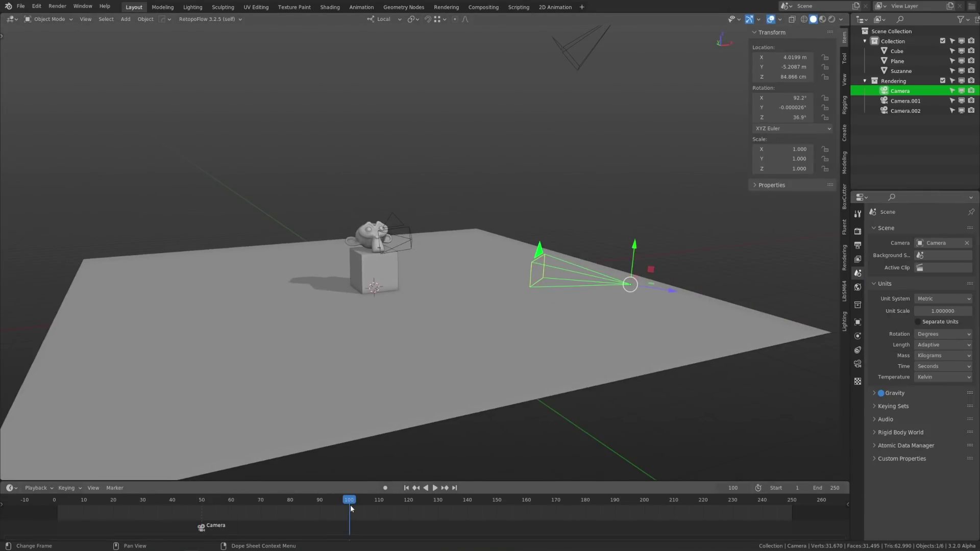
{"action": "left_click", "coordinate": [905, 101]}
{"action": "middle_click_drag", "start_coordinate": [459, 357], "coordinate": [429, 347]}
{"action": "left_click", "coordinate": [115, 489]}
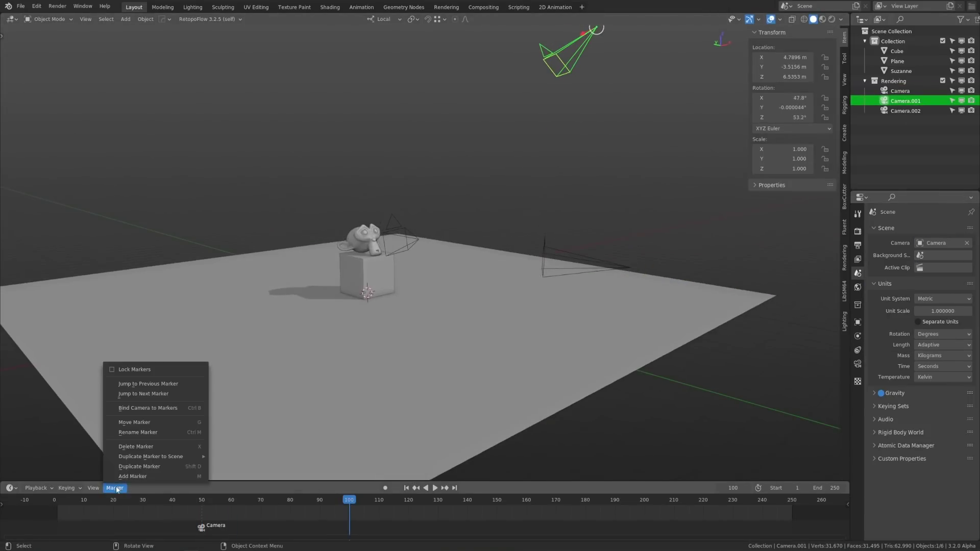
{"action": "left_click", "coordinate": [141, 409]}
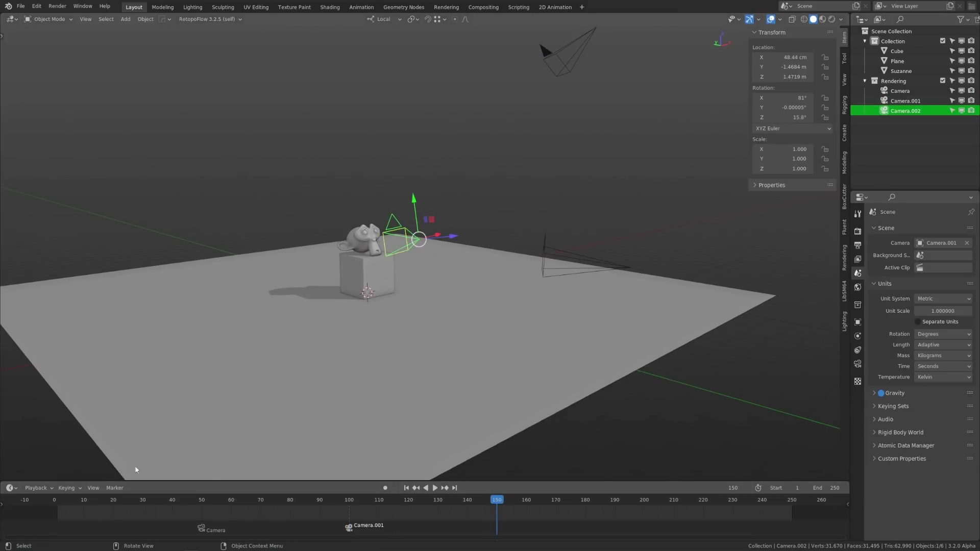
{"action": "left_click", "coordinate": [115, 488]}
{"action": "left_click", "coordinate": [141, 406]}
Look through the active camera while playing and scrubbing the timeline past the bound camera markers.
{"action": "scroll", "coordinate": [497, 275], "scroll_direction": "down", "scroll_amount": 3}
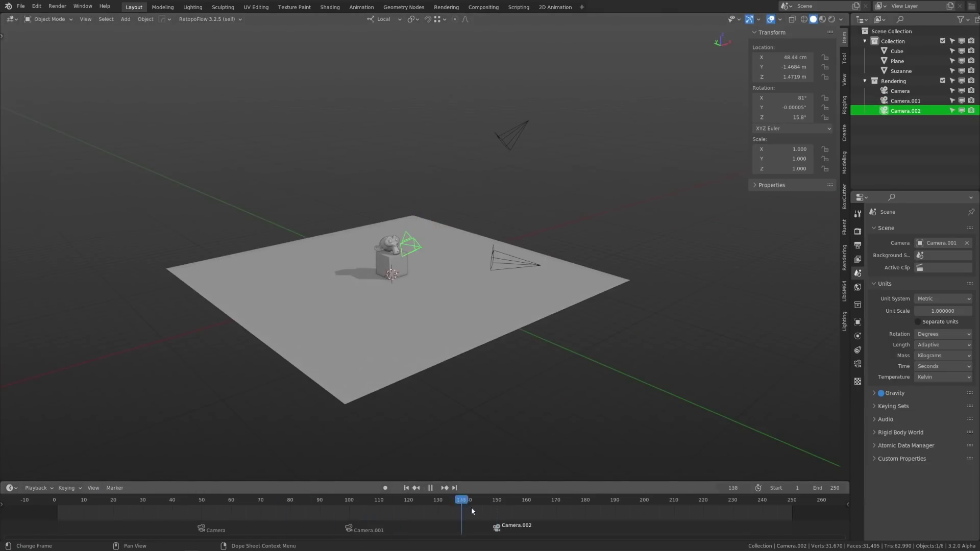
{"action": "key", "text": "space"}
{"action": "key", "text": "KP_0"}
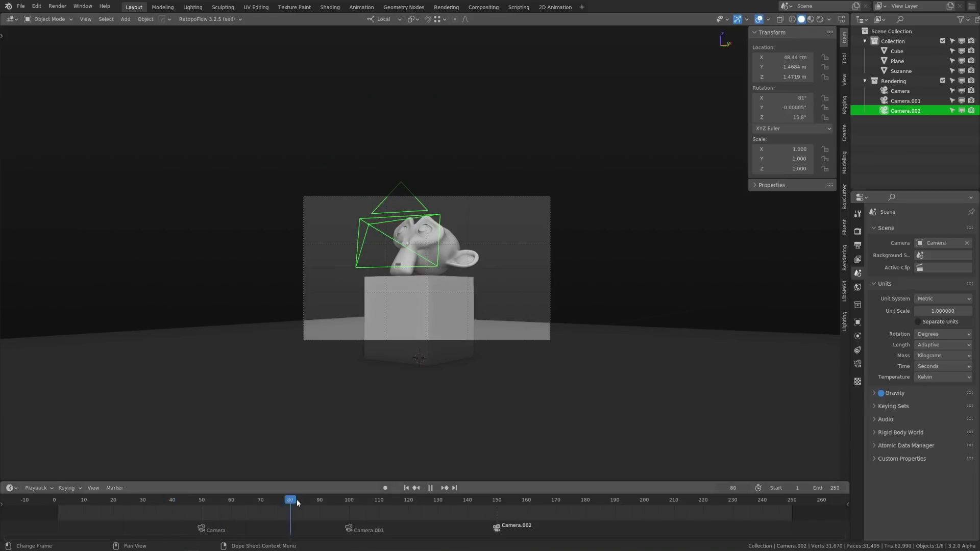
{"action": "left_click_drag", "start_coordinate": [297, 502], "coordinate": [559, 504]}
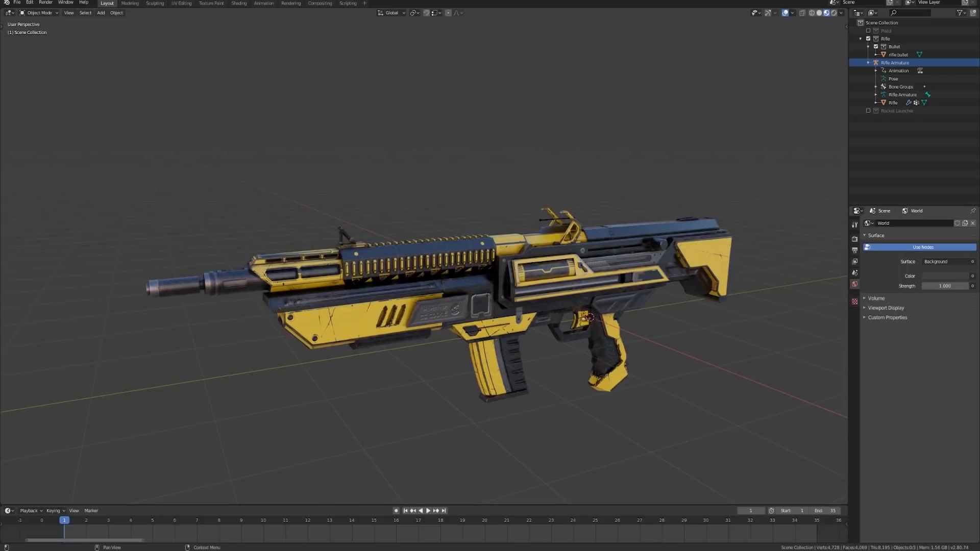
Open fps_character_robot-pov.blend, discarding the rifle file's unsaved changes.
{"action": "left_click_drag", "start_coordinate": [623, 150], "coordinate": [622, 150]}
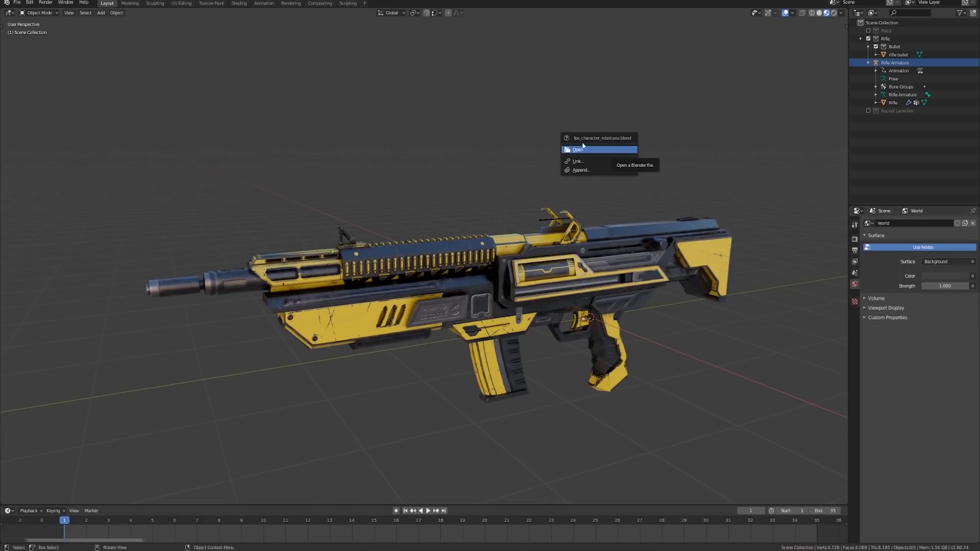
{"action": "left_click", "coordinate": [627, 149]}
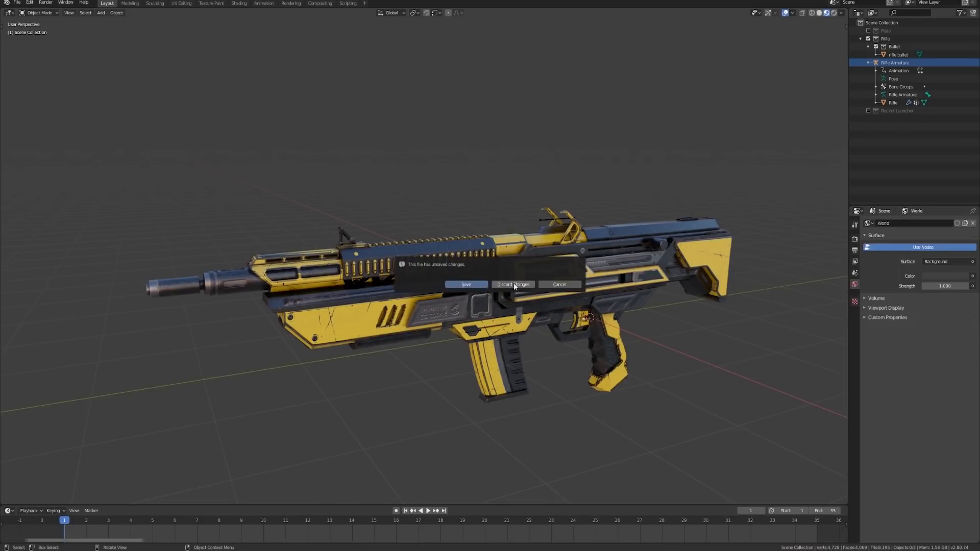
{"action": "middle_click_drag", "start_coordinate": [514, 287], "coordinate": [537, 306]}
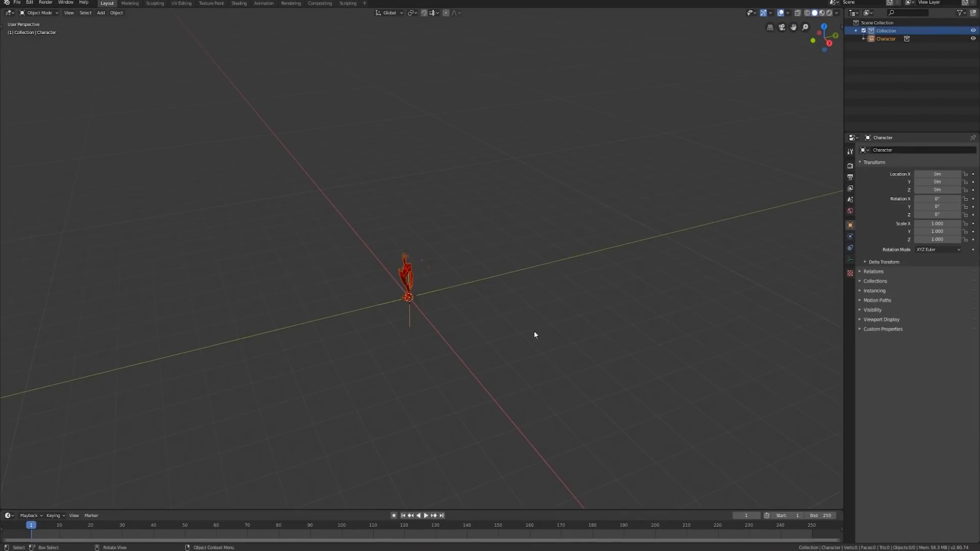
Try moving the linked Character instance, cancel the move, and make a proxy of its rig.
{"action": "scroll", "coordinate": [534, 330], "scroll_direction": "up", "scroll_amount": 5}
{"action": "middle_click_drag", "start_coordinate": [534, 331], "coordinate": [499, 380]}
{"action": "scroll", "coordinate": [499, 380], "scroll_direction": "up", "scroll_amount": 2}
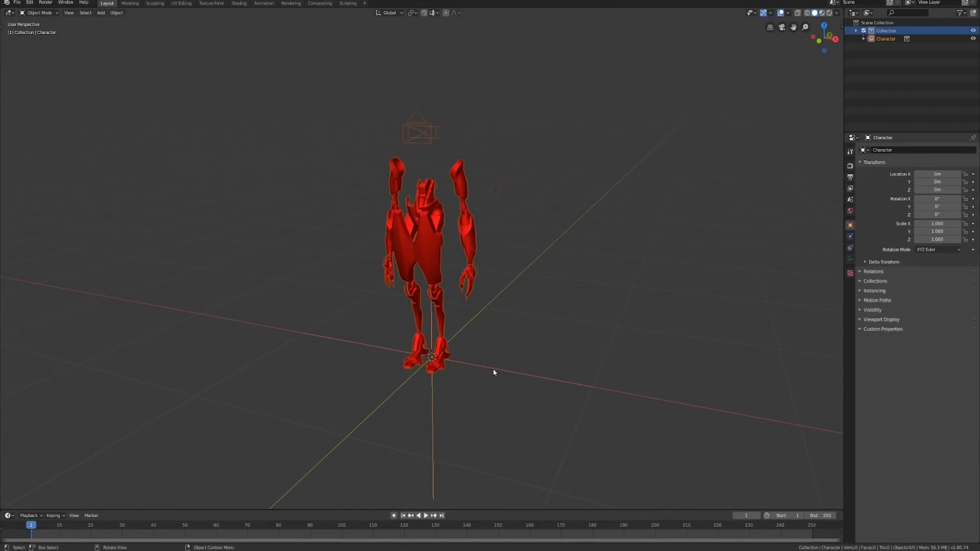
{"action": "key", "text": "g"}
{"action": "right_click", "coordinate": [592, 337]}
{"action": "middle_click_drag", "start_coordinate": [592, 338], "coordinate": [618, 338]}
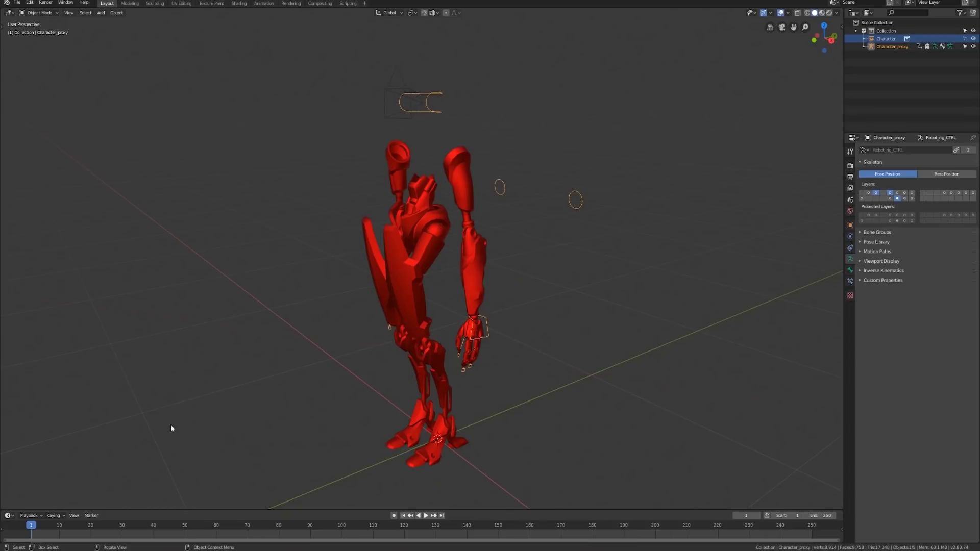
Link the Rifle collection from fps_weapons.blend into the character scene.
{"action": "left_click", "coordinate": [51, 526]}
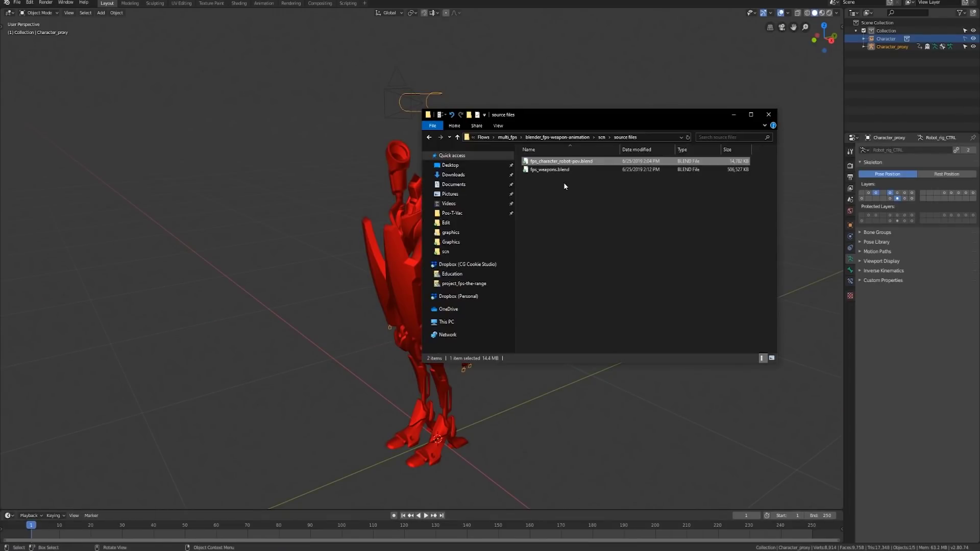
{"action": "left_click", "coordinate": [131, 104]}
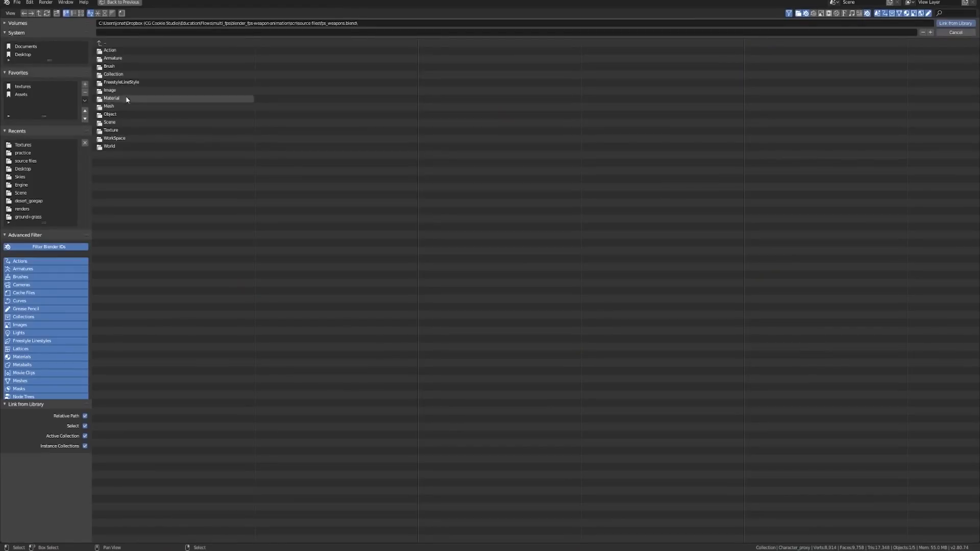
{"action": "double_click", "coordinate": [148, 100]}
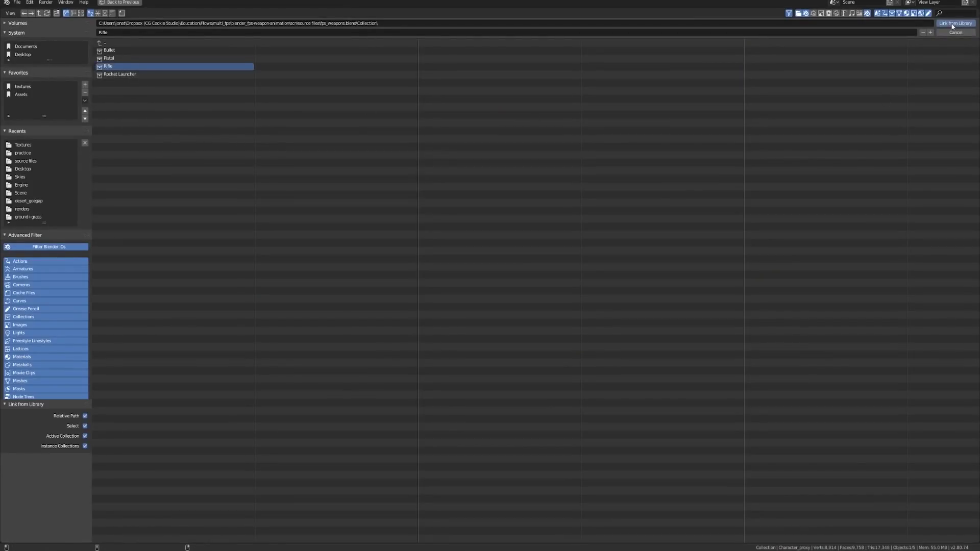
{"action": "left_click", "coordinate": [952, 24]}
{"action": "middle_click_drag", "start_coordinate": [565, 398], "coordinate": [583, 349], "text": "shift"}
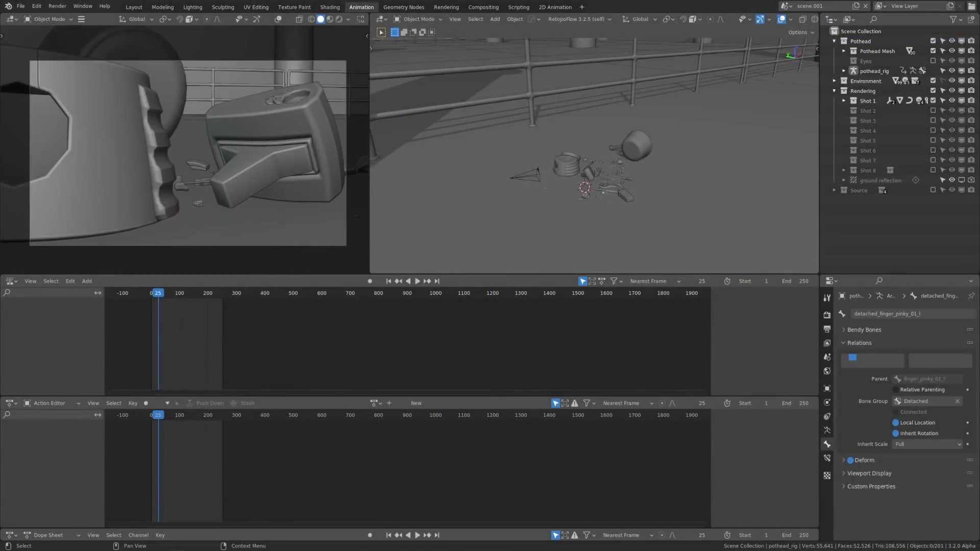
Switch from scene.001 to scene.002 and view the scattered robot parts through its camera.
{"action": "left_click", "coordinate": [786, 6]}
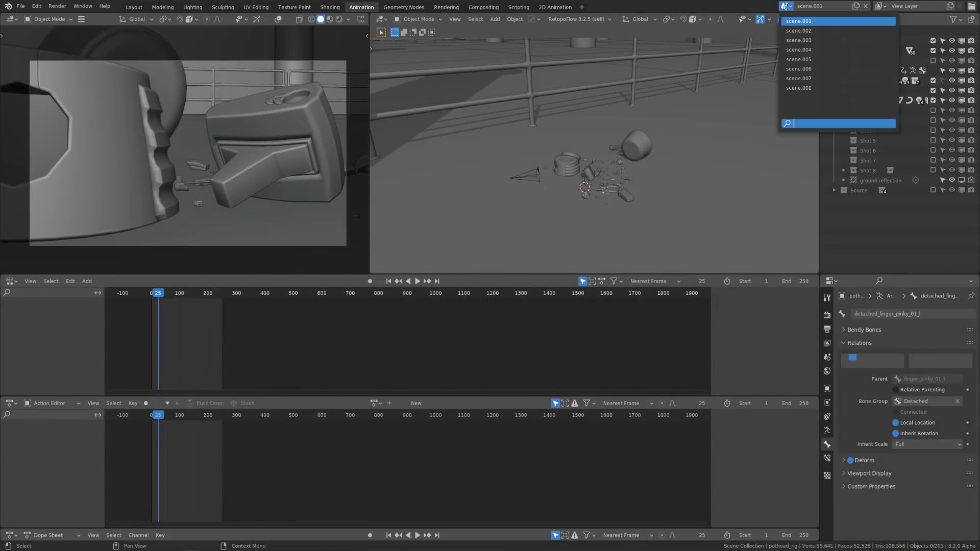
{"action": "left_click", "coordinate": [794, 31]}
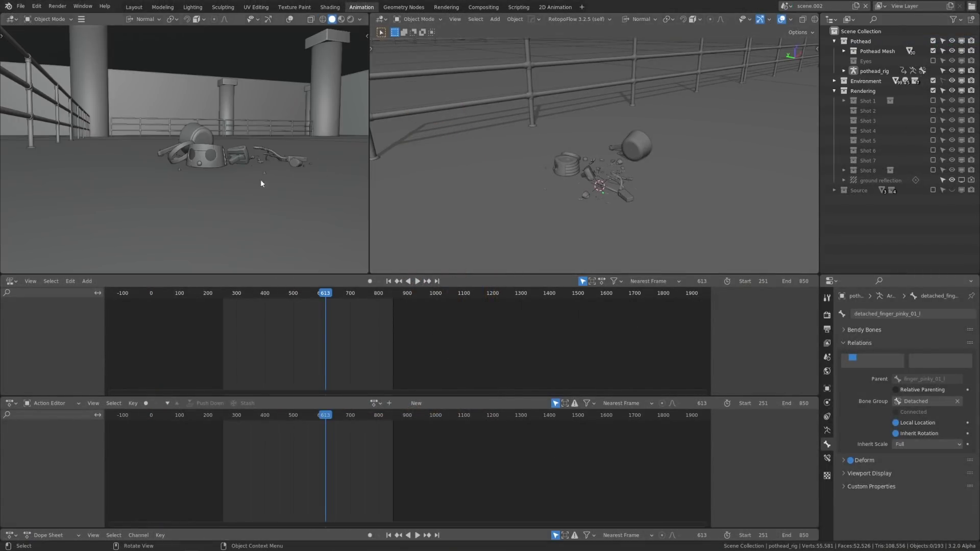
{"action": "key", "text": "KP_0"}
{"action": "scroll", "coordinate": [260, 174], "scroll_direction": "up", "scroll_amount": 2, "text": "shift"}
{"action": "scroll", "coordinate": [258, 172], "scroll_direction": "down", "scroll_amount": 2, "text": "shift"}
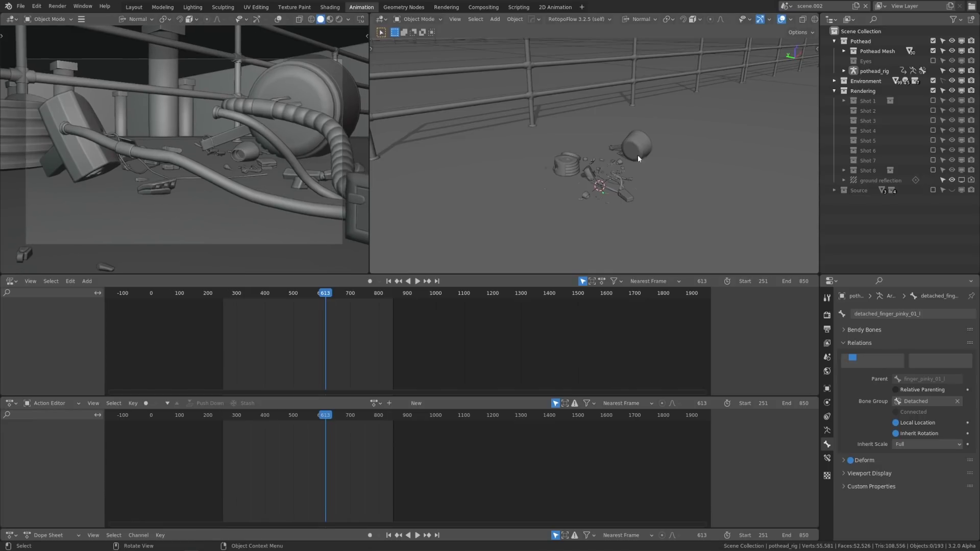
Switch through scene.003, scene.005, scene.006 and scene.007 to view each shot's camera framing and robot pose.
{"action": "left_click", "coordinate": [785, 6]}
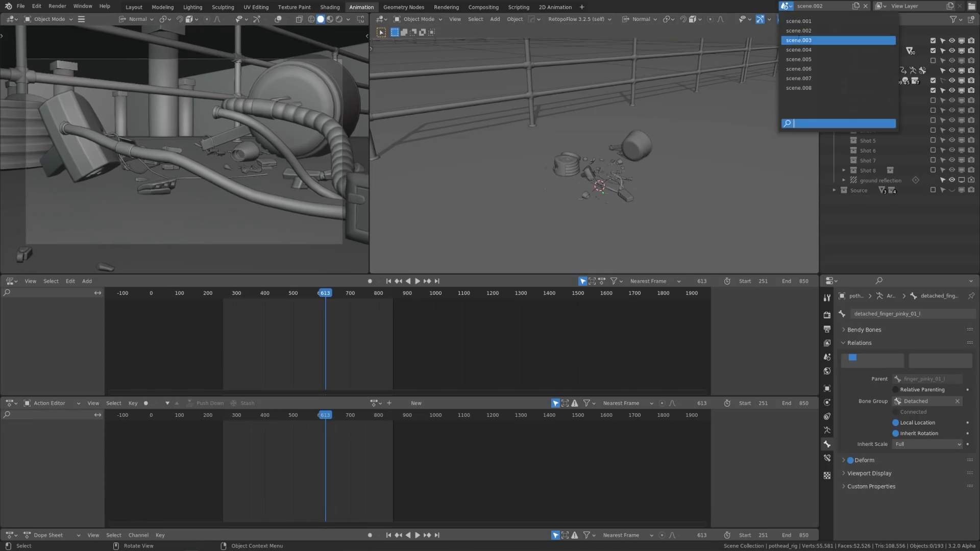
{"action": "left_click", "coordinate": [800, 41]}
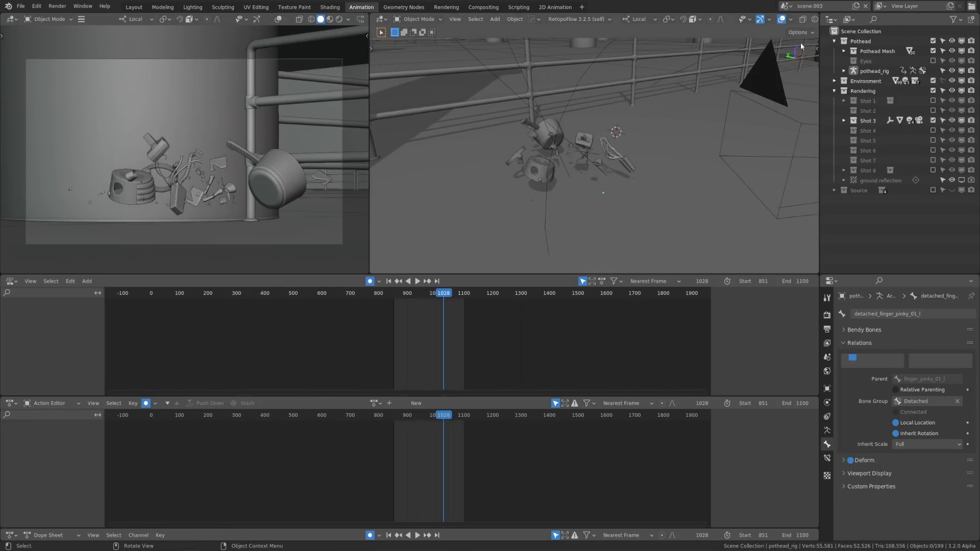
{"action": "left_click", "coordinate": [786, 7]}
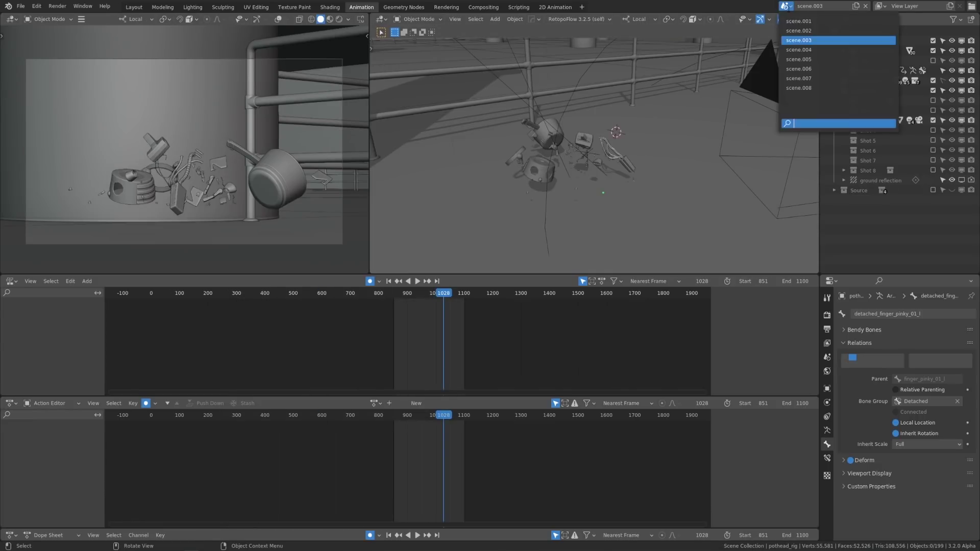
{"action": "left_click", "coordinate": [814, 60]}
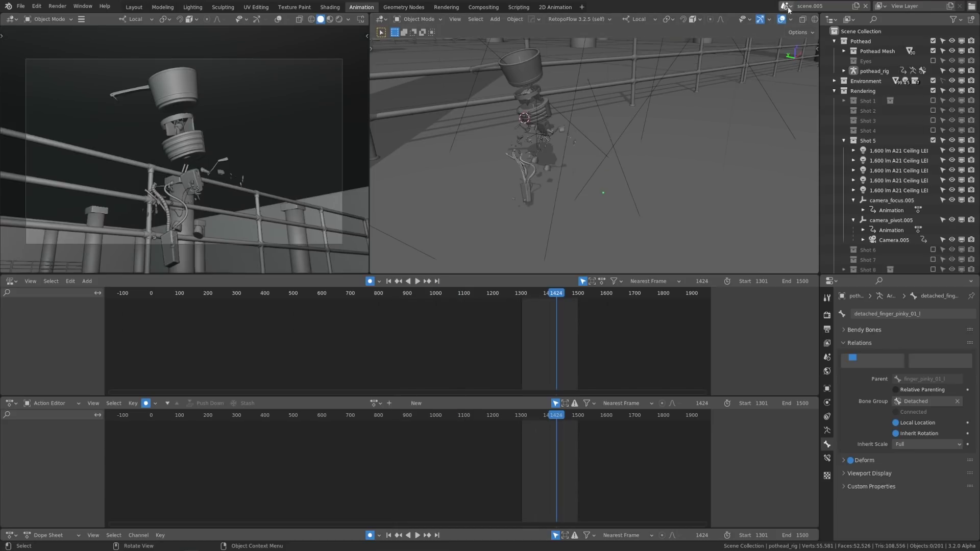
{"action": "left_click", "coordinate": [786, 6]}
{"action": "left_click", "coordinate": [808, 70]}
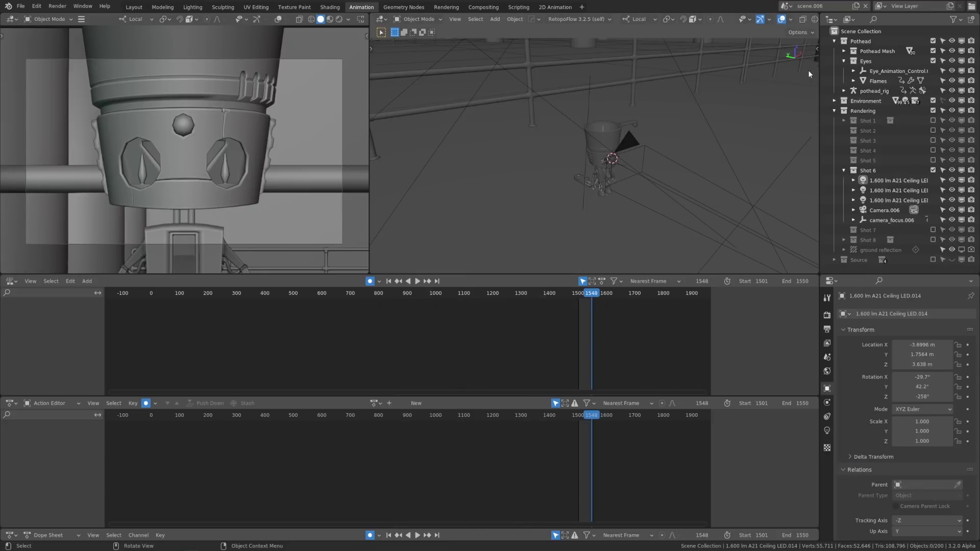
{"action": "left_click", "coordinate": [786, 6]}
{"action": "left_click", "coordinate": [805, 78]}
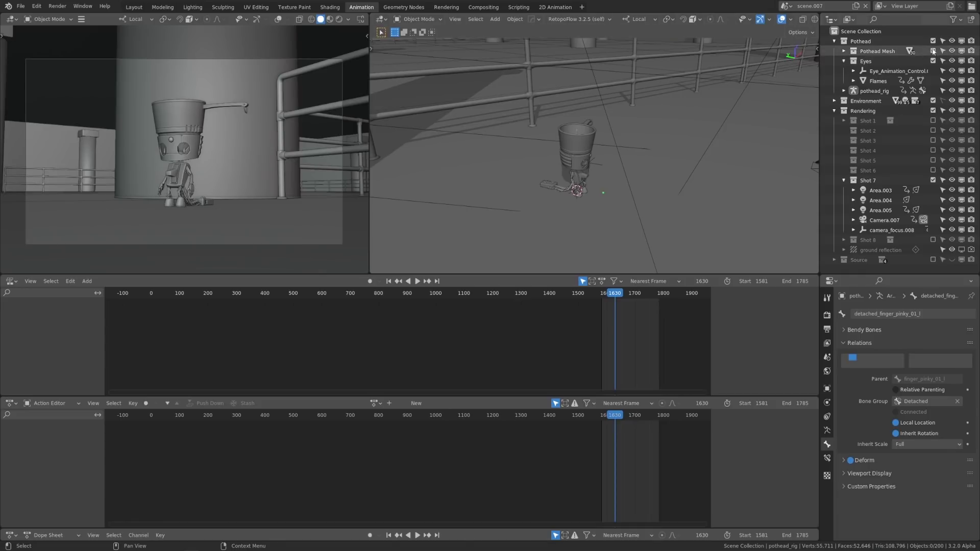
Disable the Pothead collection in viewports in scene.007 and switch to scene.001.
{"action": "left_click", "coordinate": [961, 40]}
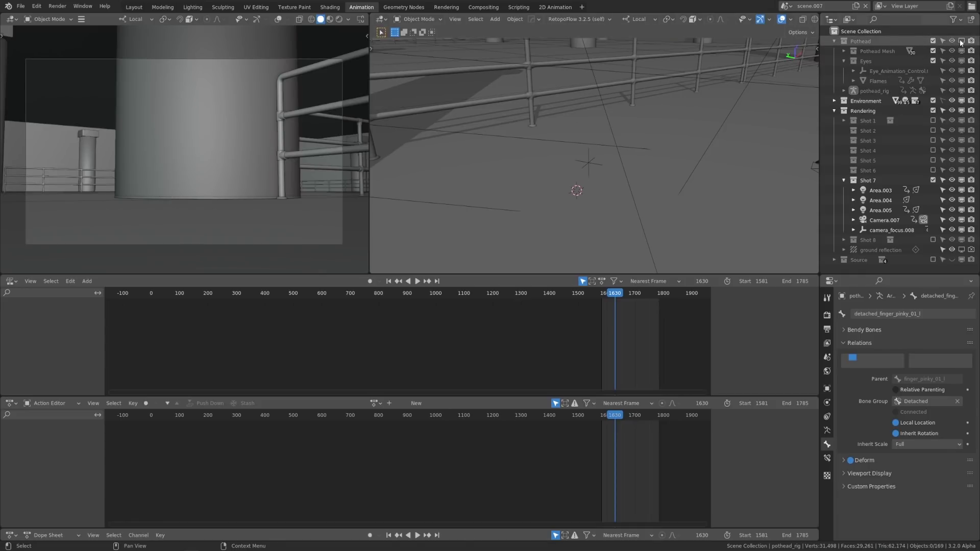
{"action": "left_click", "coordinate": [786, 6]}
{"action": "left_click", "coordinate": [796, 22]}
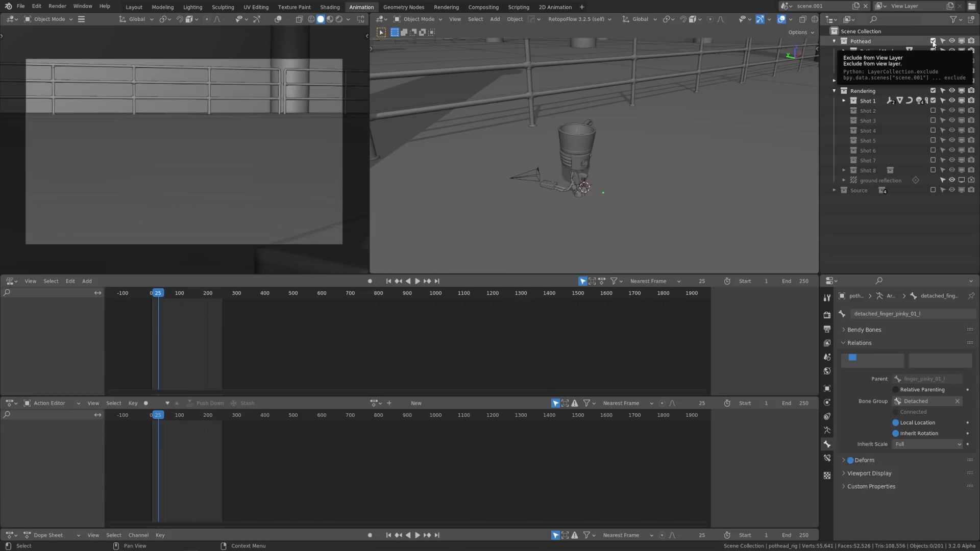
Toggle the Shot 2, Shot 4, Shot 5 and Shot 6 collections on and off in scene.001's view layer.
{"action": "left_click", "coordinate": [933, 100]}
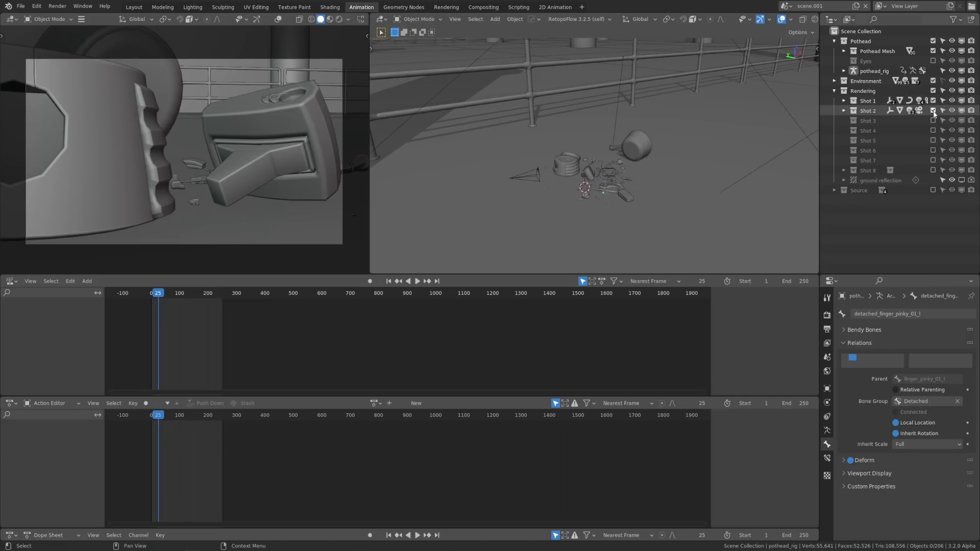
{"action": "left_click", "coordinate": [933, 130]}
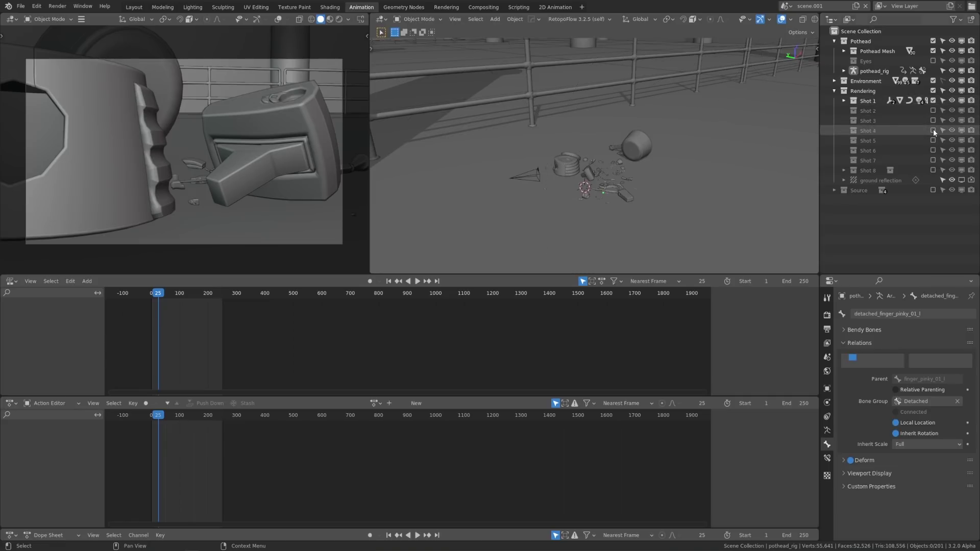
{"action": "left_click", "coordinate": [933, 130]}
{"action": "left_click", "coordinate": [933, 140]}
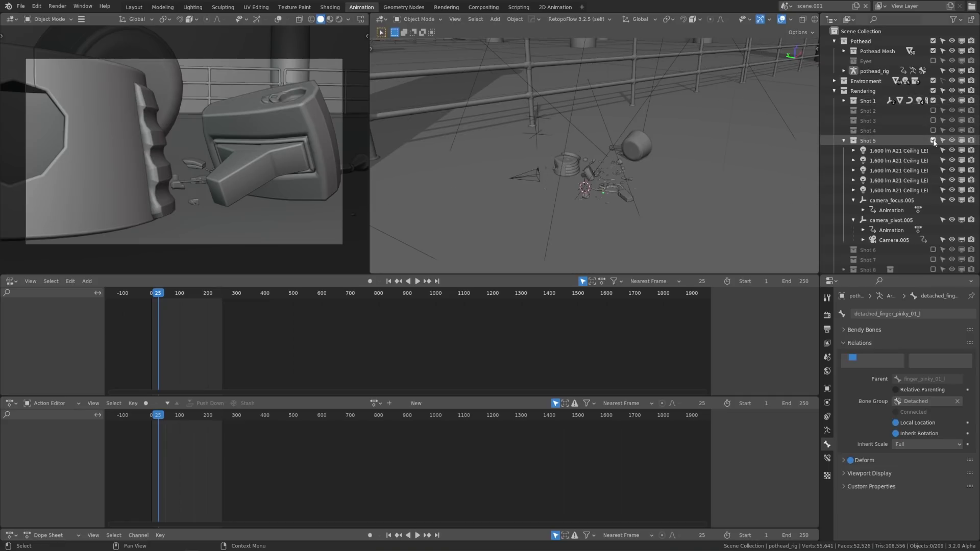
{"action": "left_click", "coordinate": [933, 140]}
{"action": "left_click", "coordinate": [934, 150]}
{"action": "left_click", "coordinate": [934, 150]}
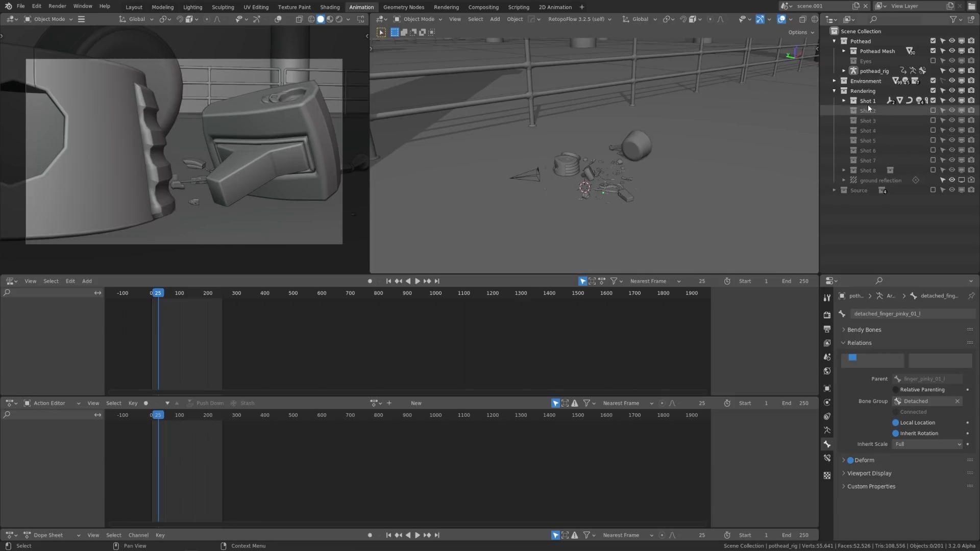
Switch to scene.002 and include the Shot 2 collection in its view layer.
{"action": "left_click", "coordinate": [784, 5]}
{"action": "left_click", "coordinate": [797, 30]}
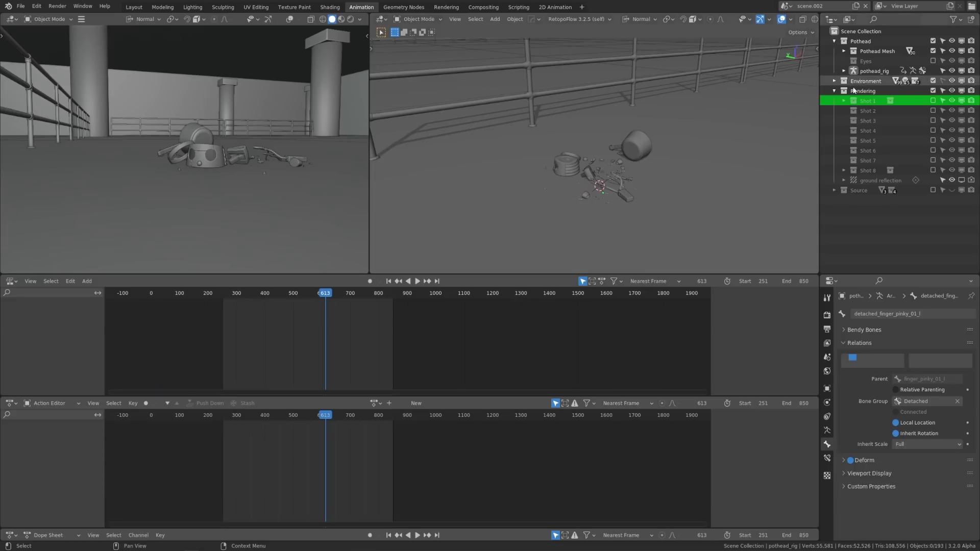
{"action": "left_click", "coordinate": [872, 111]}
{"action": "left_click", "coordinate": [934, 110]}
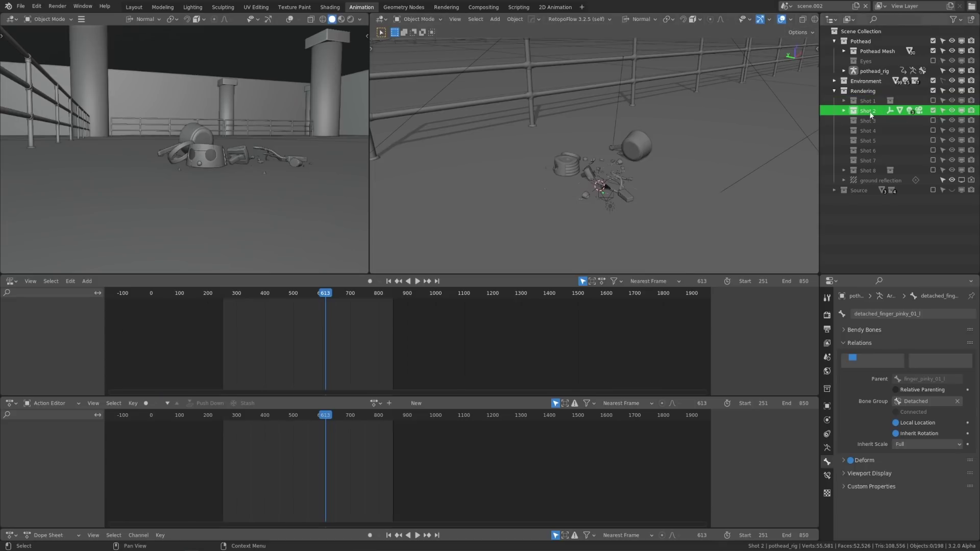
Switch to scene.003 and scene.004 to view each shot's enabled collection, frame range and robot pose.
{"action": "left_click", "coordinate": [786, 6]}
{"action": "left_click", "coordinate": [797, 40]}
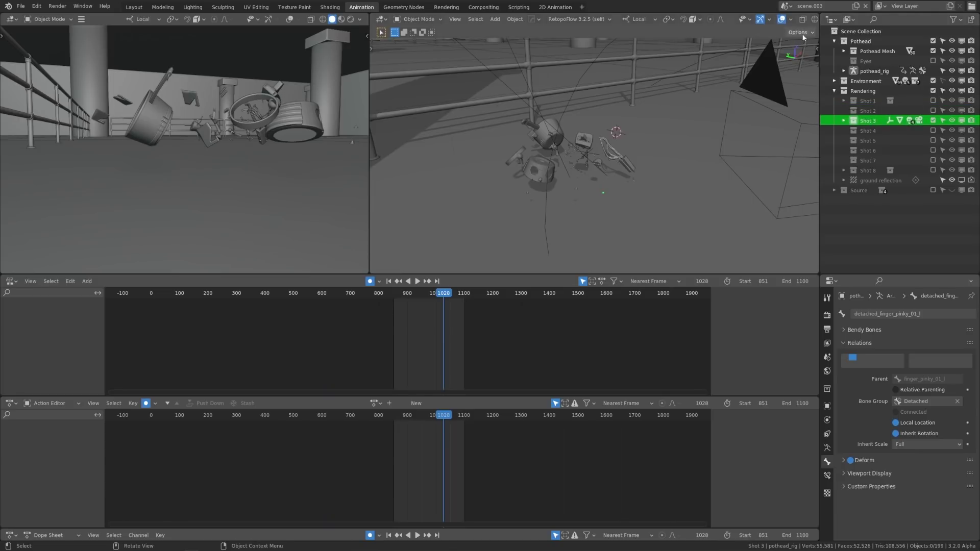
{"action": "left_click", "coordinate": [785, 7]}
{"action": "left_click", "coordinate": [790, 50]}
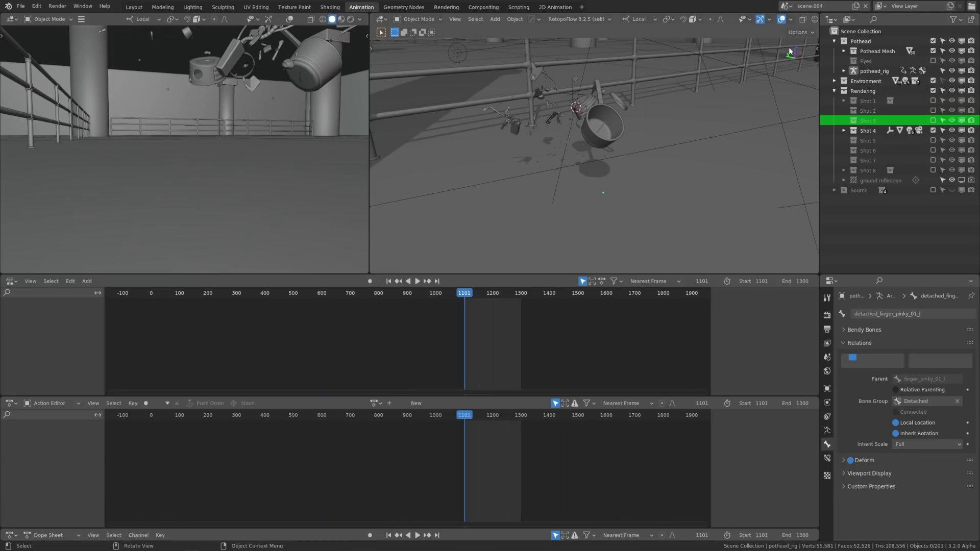
{"action": "middle_click_drag", "start_coordinate": [599, 173], "coordinate": [644, 169]}
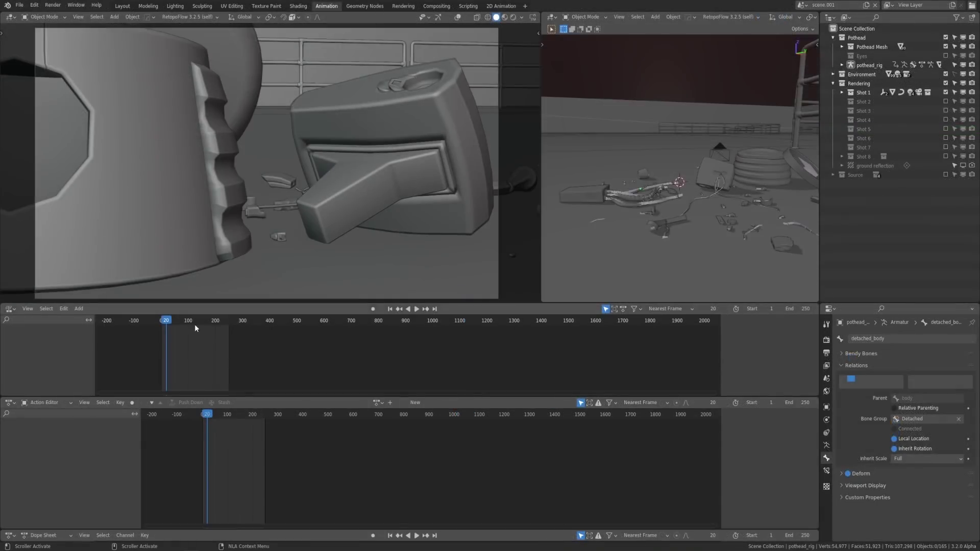
Scrub scene.001 to frame 229, switch to scene.002 and scrub through its shot to frame 819.
{"action": "left_click", "coordinate": [224, 321]}
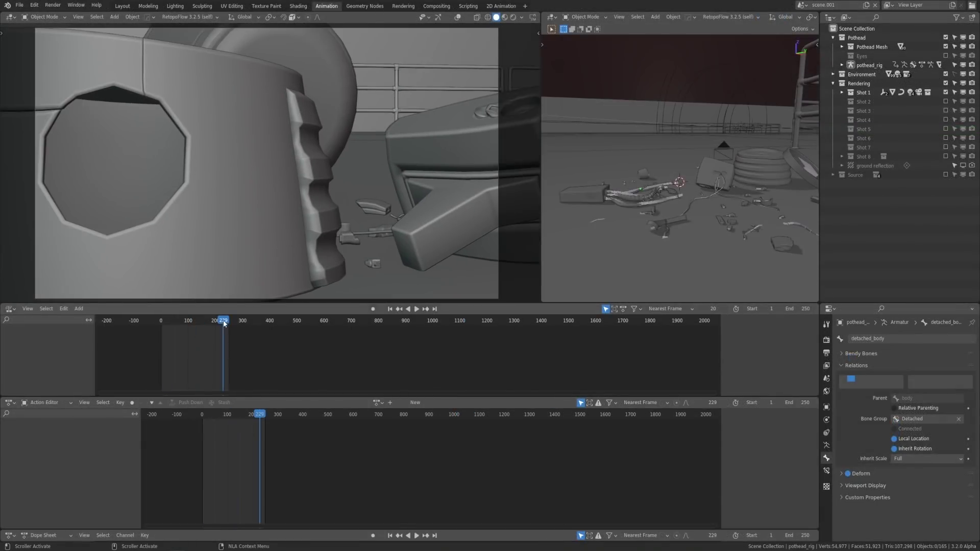
{"action": "left_click", "coordinate": [811, 5]}
{"action": "left_click", "coordinate": [822, 31]}
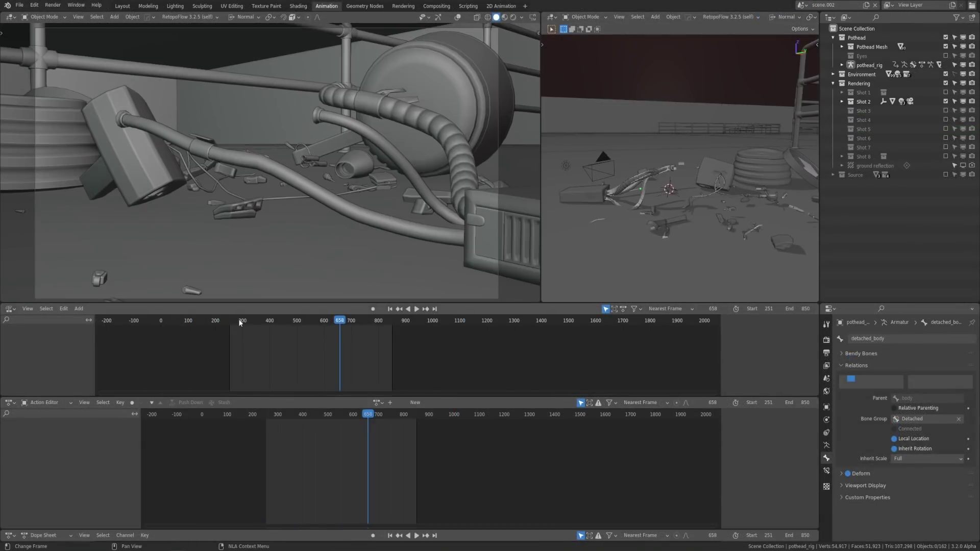
{"action": "left_click_drag", "start_coordinate": [239, 323], "coordinate": [384, 322]}
Switch to scene.007, select the pothead_rig and inspect the 007_breathing strip's keyframes in tweak mode.
{"action": "left_click", "coordinate": [801, 5]}
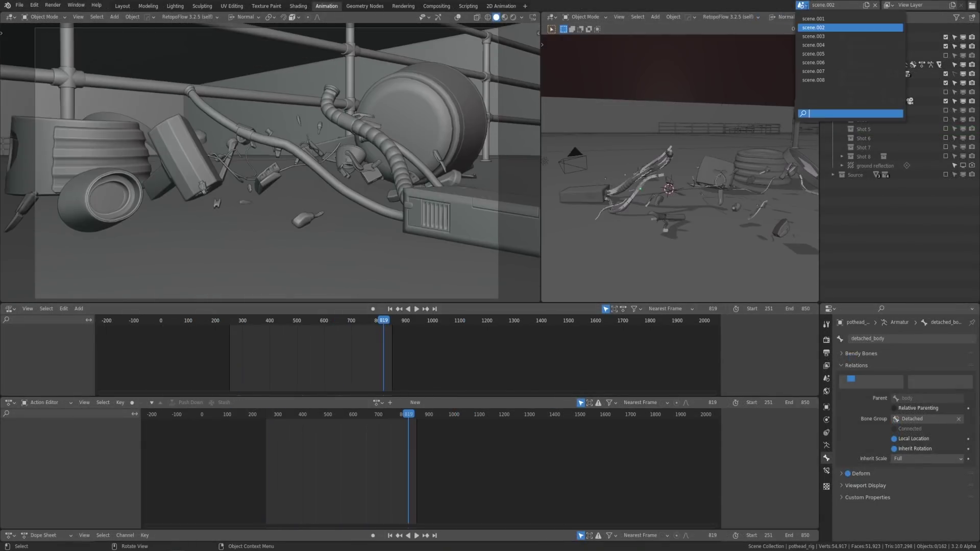
{"action": "left_click", "coordinate": [813, 70]}
{"action": "left_click", "coordinate": [692, 168]}
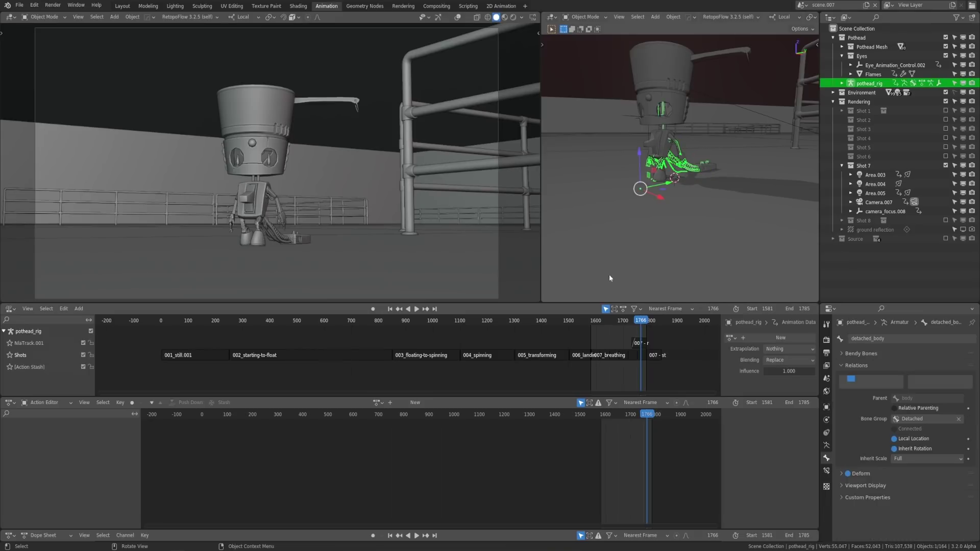
{"action": "left_click_drag", "start_coordinate": [622, 322], "coordinate": [600, 324]}
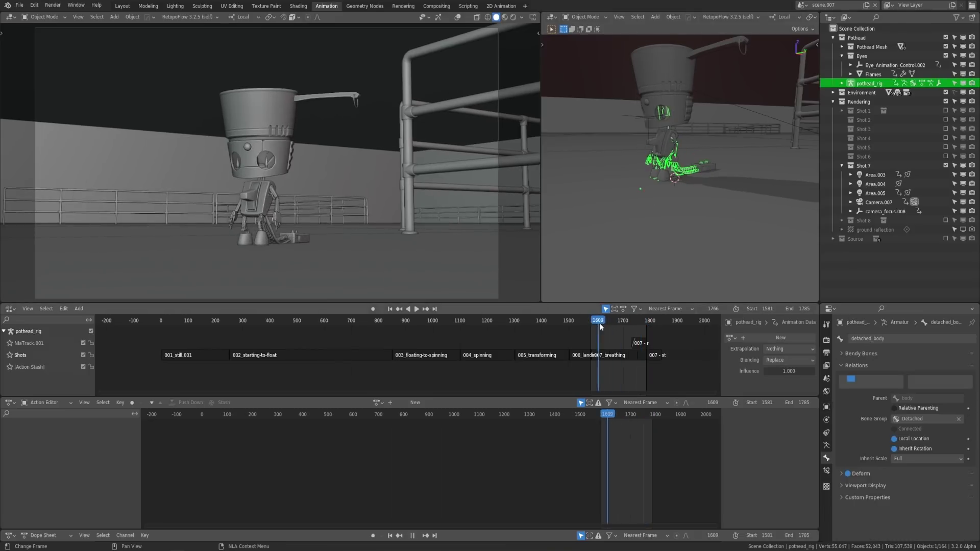
{"action": "left_click", "coordinate": [633, 362]}
{"action": "scroll", "coordinate": [593, 362], "scroll_direction": "up", "scroll_amount": 3}
{"action": "key", "text": "Tab"}
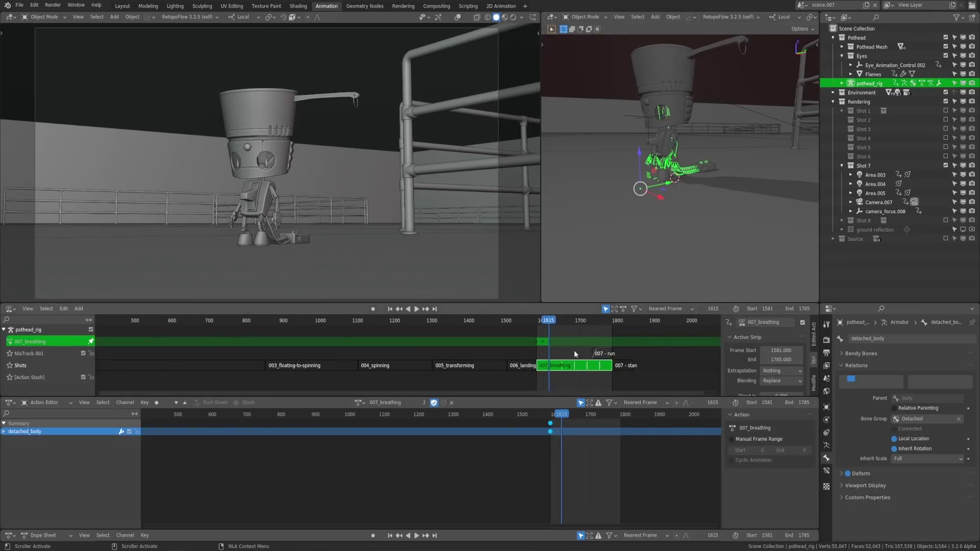
{"action": "key", "text": "Tab"}
Switch to scene.004 and inspect the pothead_rig's 004_spinning strip in tweak mode, scrubbing to frame 1210.
{"action": "left_click", "coordinate": [820, 5]}
{"action": "left_click", "coordinate": [819, 42]}
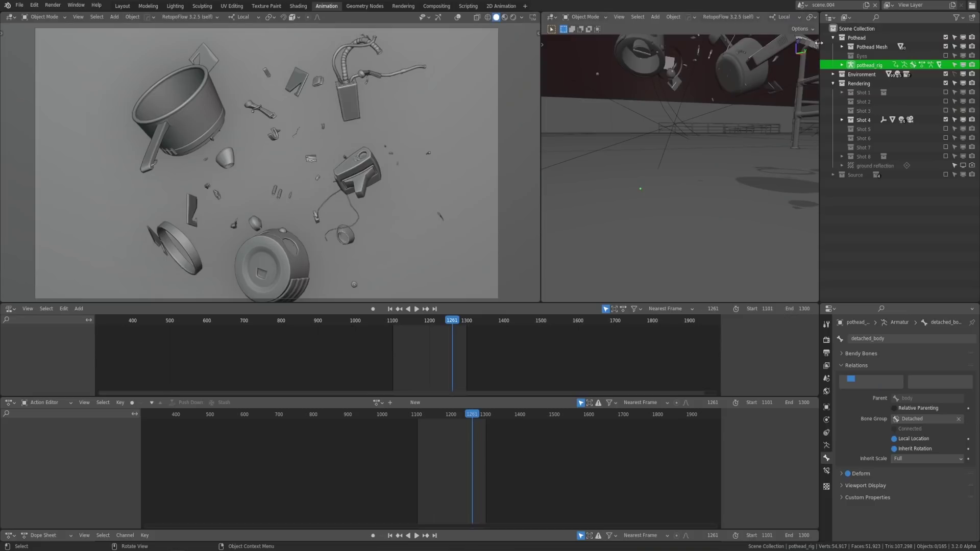
{"action": "left_click", "coordinate": [833, 64]}
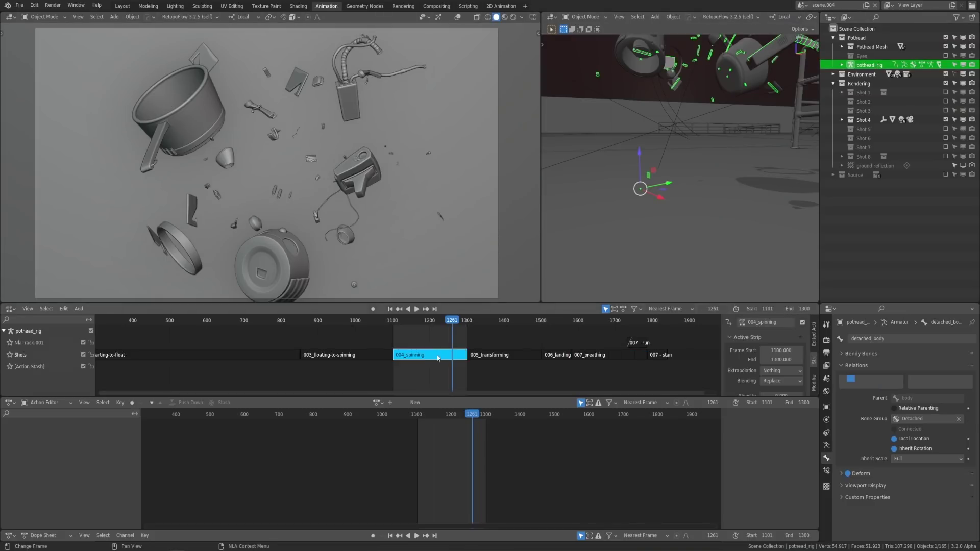
{"action": "key", "text": "Tab"}
{"action": "left_click_drag", "start_coordinate": [470, 417], "coordinate": [456, 416]}
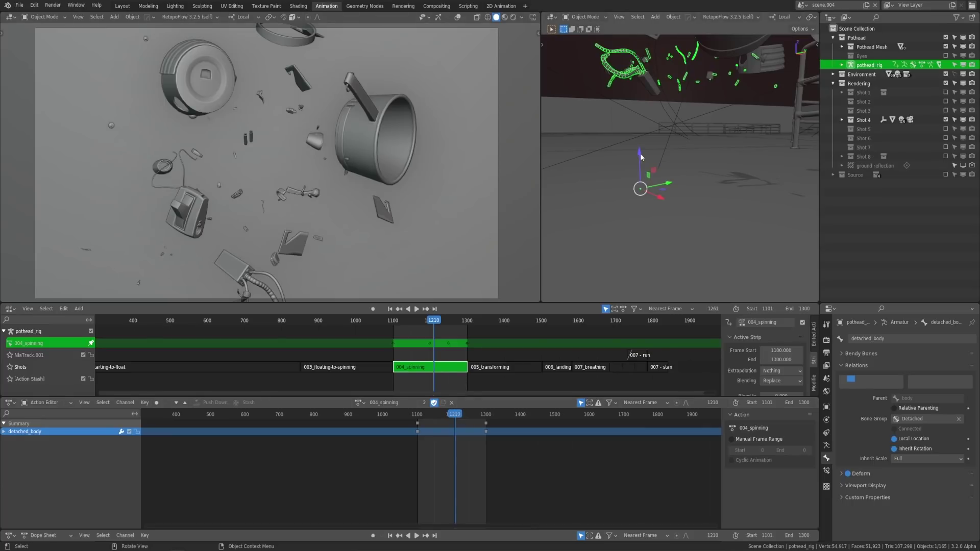
{"action": "left_click", "coordinate": [643, 224]}
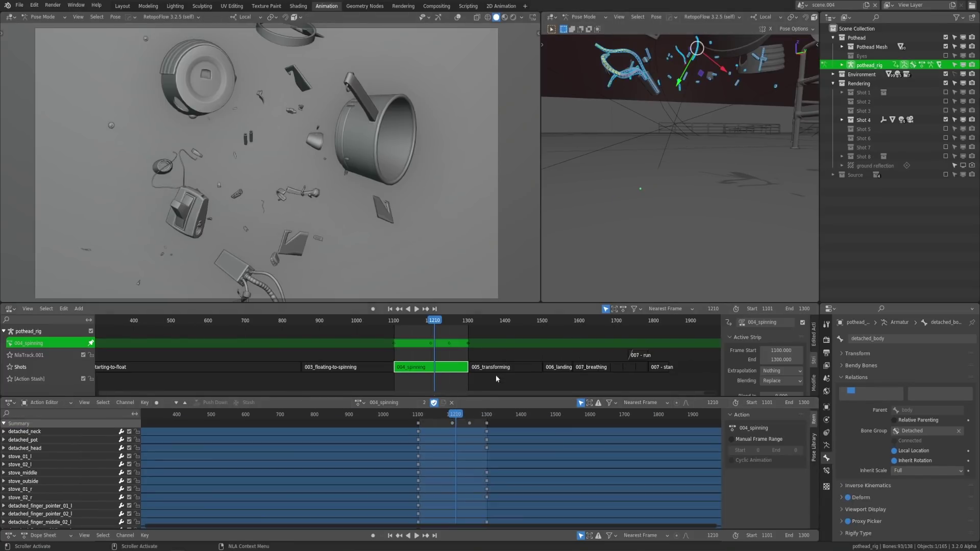
{"action": "key", "text": "Tab"}
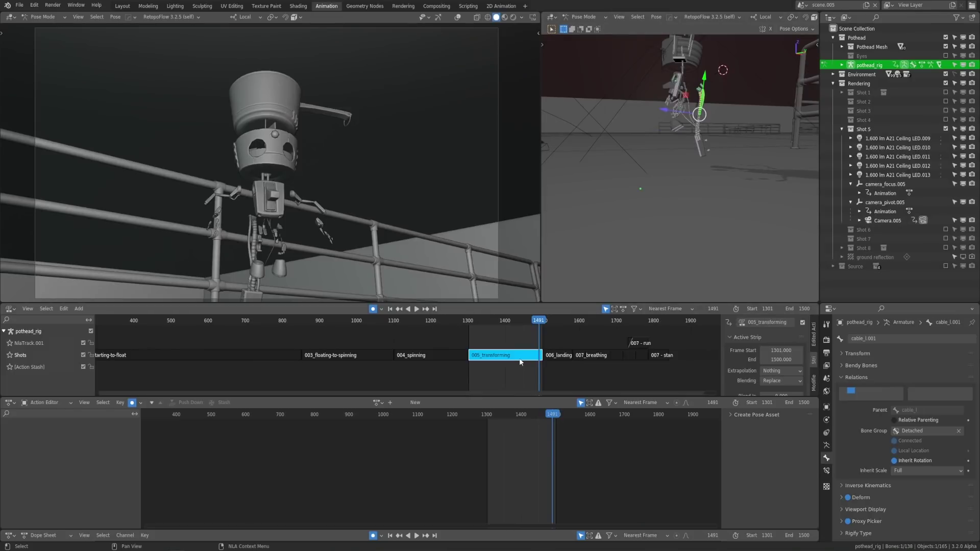
Inspect the 005_transforming strip of scene.005 in tweak mode, scrubbing to frame 1459.
{"action": "key", "text": "Tab"}
{"action": "left_click_drag", "start_coordinate": [525, 415], "coordinate": [541, 400]}
{"action": "key", "text": "Tab"}
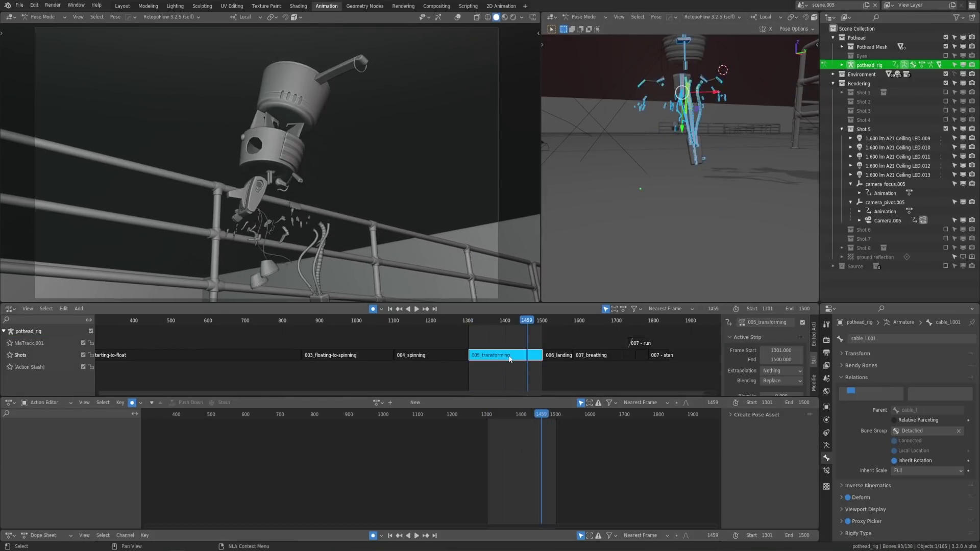
Try moving the 005_transforming strip earlier in time and off the Shots track, and undo the move.
{"action": "key", "text": "g"}
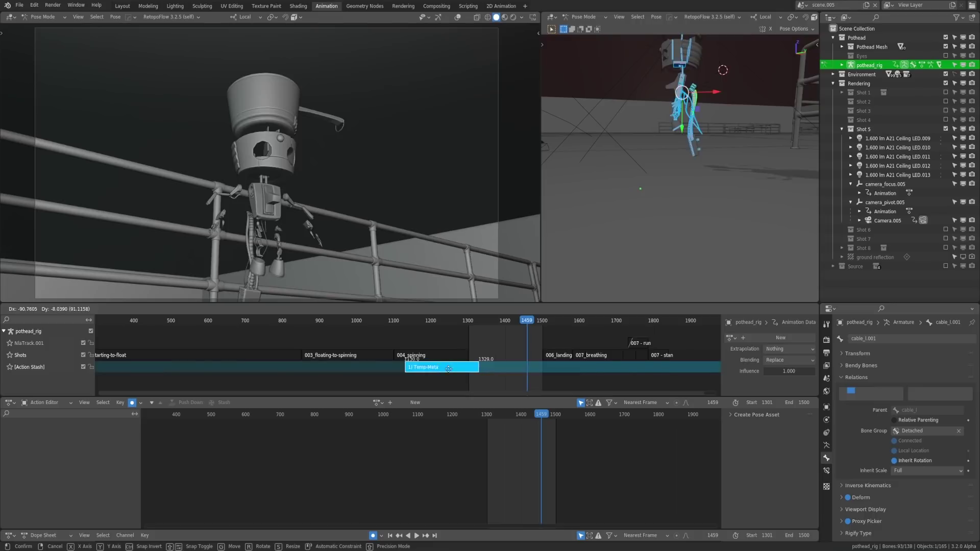
{"action": "left_click", "coordinate": [510, 359]}
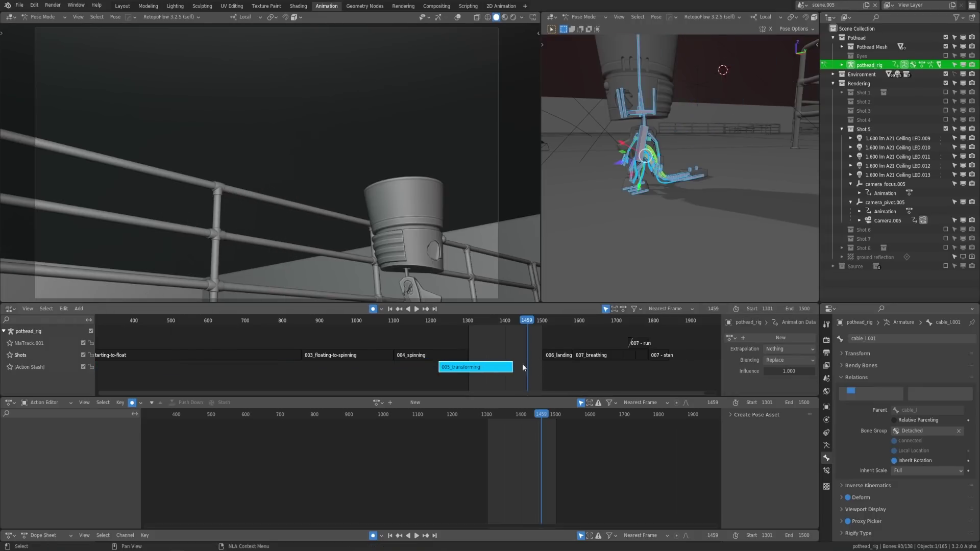
{"action": "key", "text": "ctrl+z"}
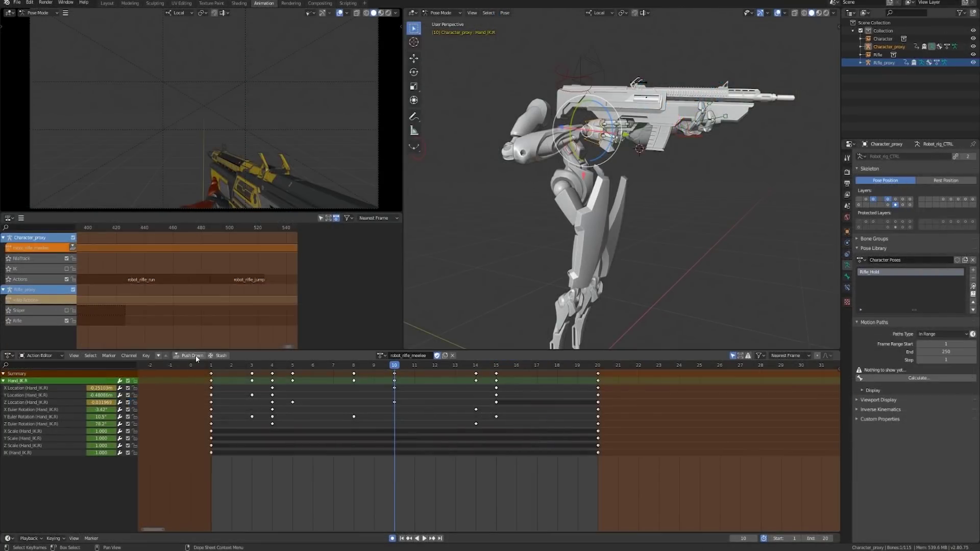
Push down the robot_rifle_meelee action and move its strip onto the Actions track after robot_rifle_jump.
{"action": "left_click", "coordinate": [196, 356]}
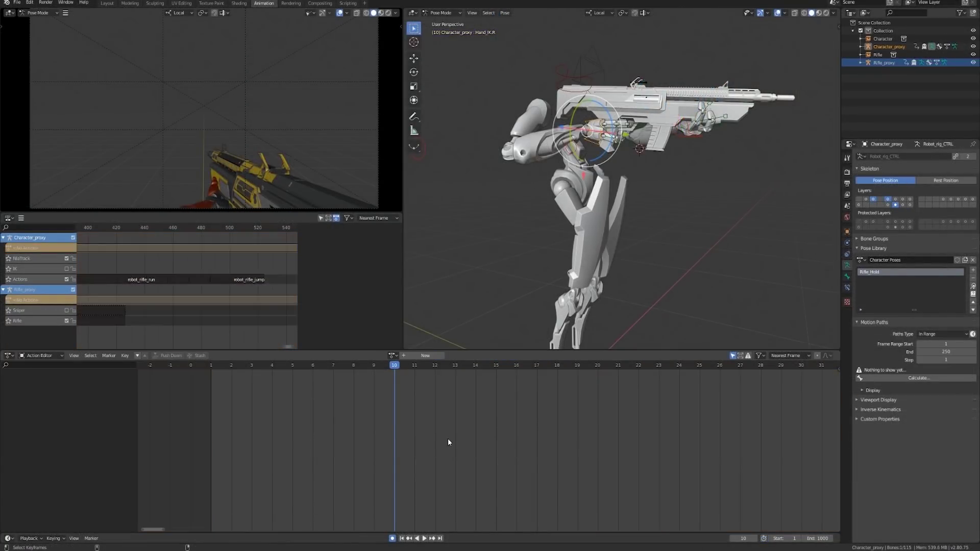
{"action": "key", "text": "Home"}
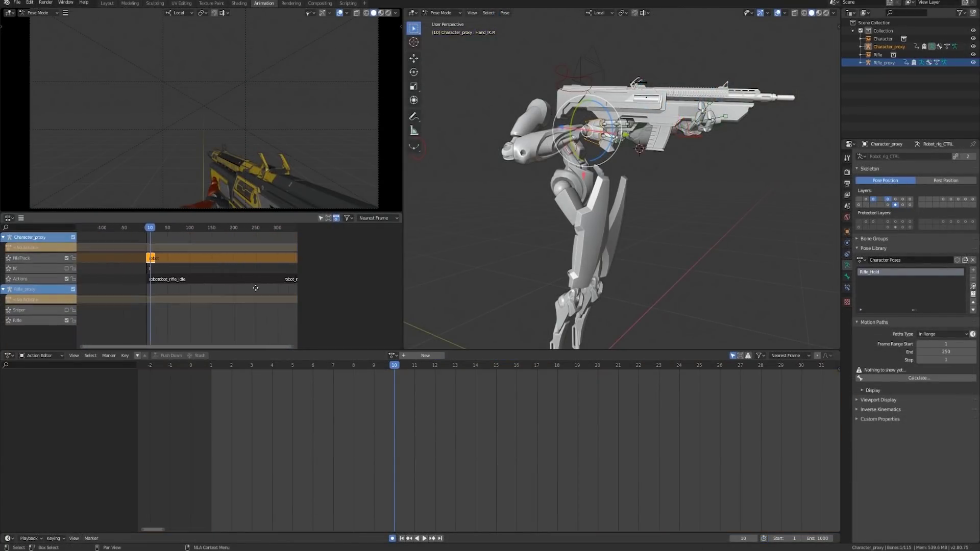
{"action": "middle_click_drag", "start_coordinate": [256, 288], "coordinate": [191, 287]}
{"action": "scroll", "coordinate": [191, 287], "scroll_direction": "down", "scroll_amount": 4}
{"action": "key", "text": "g"}
{"action": "left_click", "coordinate": [136, 274]}
{"action": "middle_click_drag", "start_coordinate": [255, 275], "coordinate": [154, 274]}
{"action": "key", "text": "g"}
{"action": "left_click", "coordinate": [186, 287]}
{"action": "scroll", "coordinate": [164, 288], "scroll_direction": "up", "scroll_amount": 4}
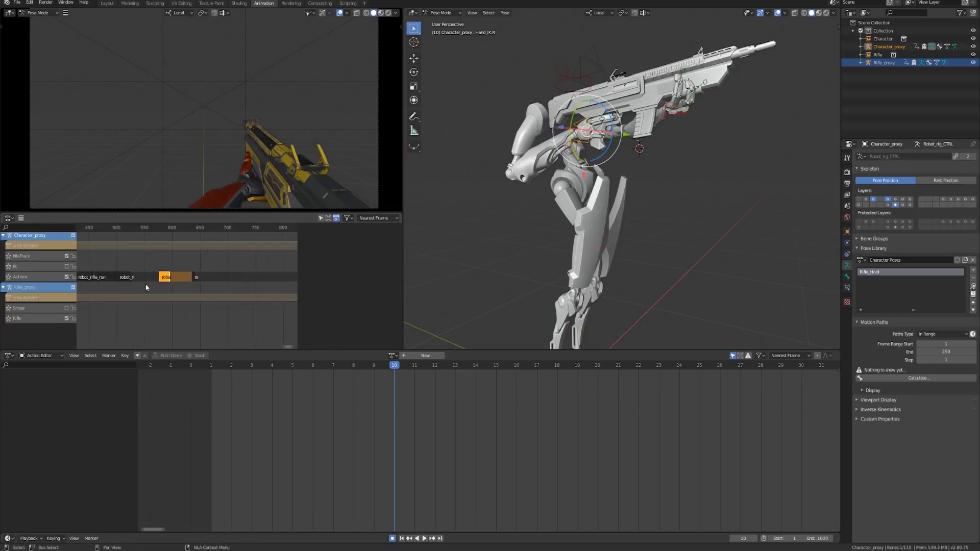
Scrub through the relocated melee strip to frame 532 and play the character's rifle actions from the reload section.
{"action": "scroll", "coordinate": [159, 308], "scroll_direction": "up", "scroll_amount": 5}
{"action": "left_click_drag", "start_coordinate": [110, 228], "coordinate": [208, 250]}
{"action": "scroll", "coordinate": [208, 280], "scroll_direction": "down", "scroll_amount": 3}
{"action": "middle_click_drag", "start_coordinate": [209, 287], "coordinate": [249, 293]}
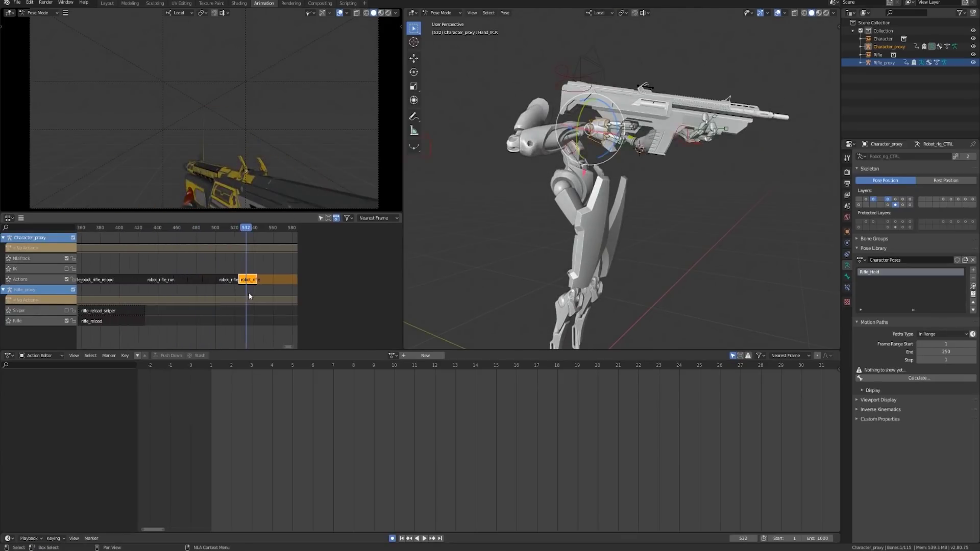
{"action": "left_click", "coordinate": [122, 230]}
{"action": "key", "text": "space"}
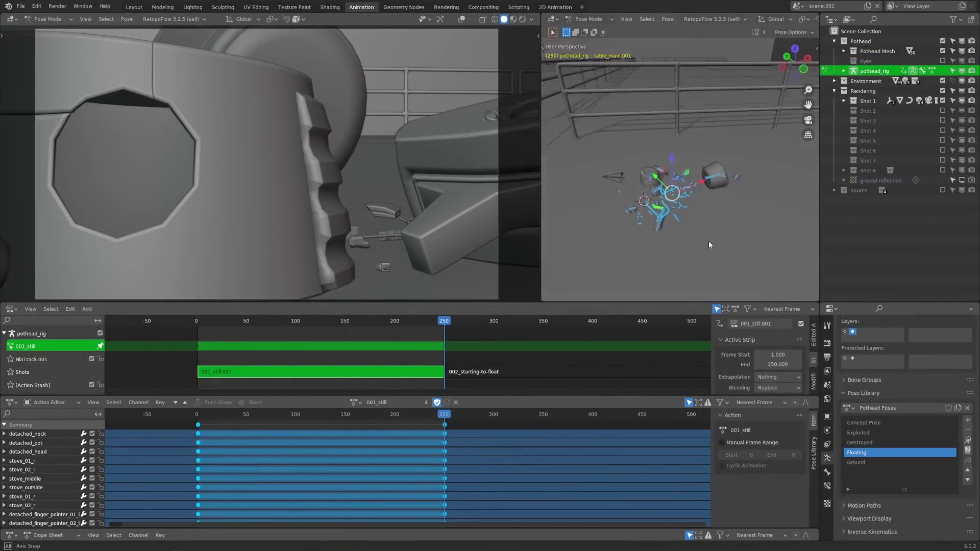
Apply the Floating and Ground poses from the Pothead Poses library to the selected bones of pothead_rig.
{"action": "middle_click_drag", "start_coordinate": [709, 244], "coordinate": [694, 231]}
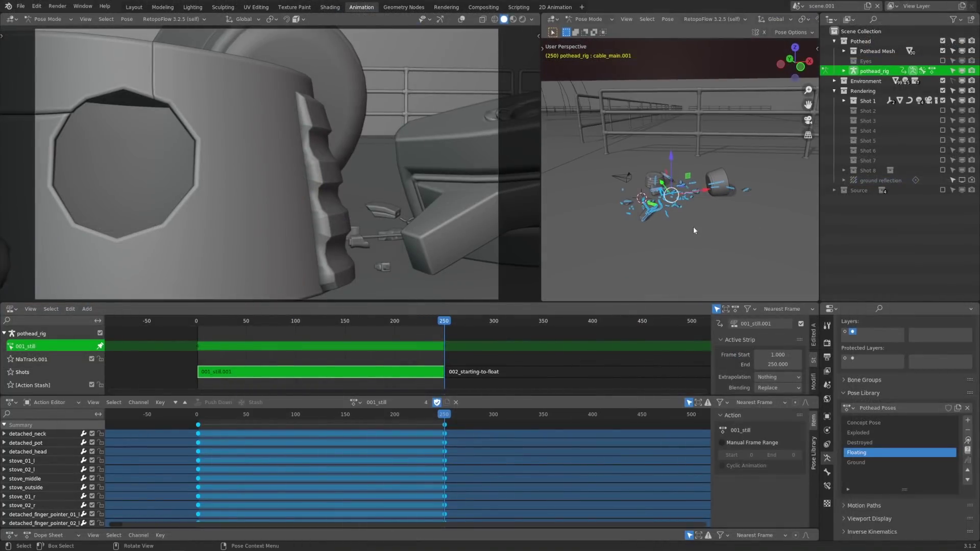
{"action": "left_click", "coordinate": [968, 440]}
{"action": "middle_click_drag", "start_coordinate": [715, 173], "coordinate": [734, 157]}
{"action": "left_click", "coordinate": [968, 440]}
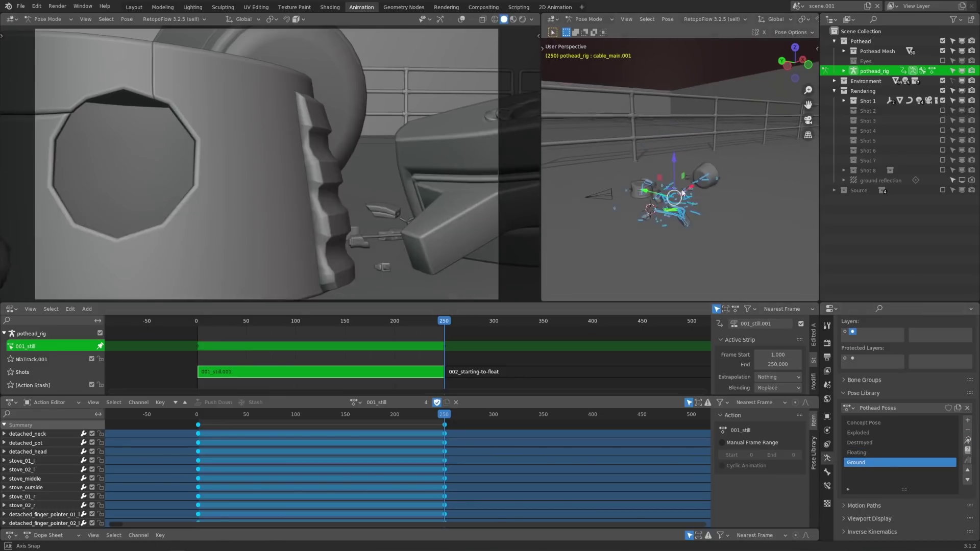
{"action": "middle_click_drag", "start_coordinate": [714, 194], "coordinate": [727, 196]}
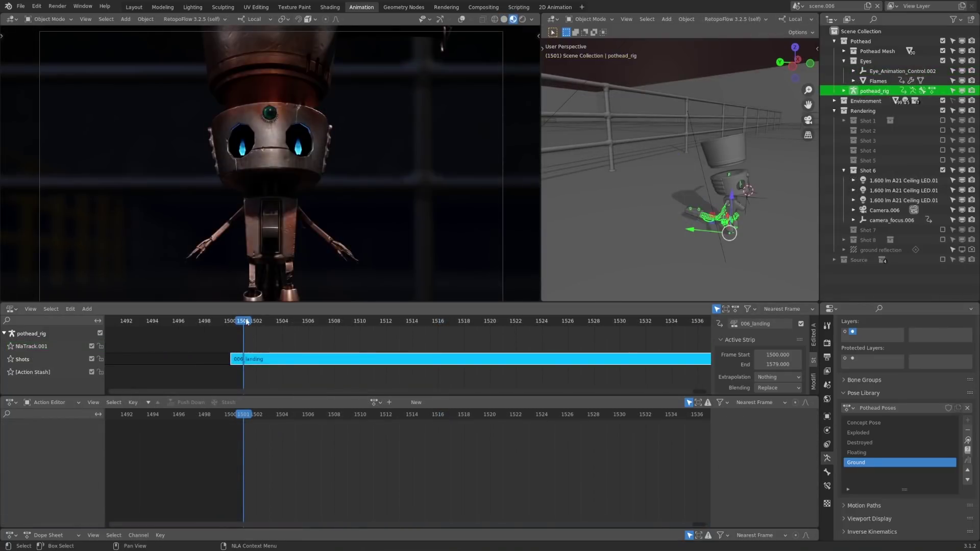
Scrub through the 006_landing animation and the camera 1 focus keyframes to review the motion.
{"action": "left_click_drag", "start_coordinate": [247, 321], "coordinate": [416, 330]}
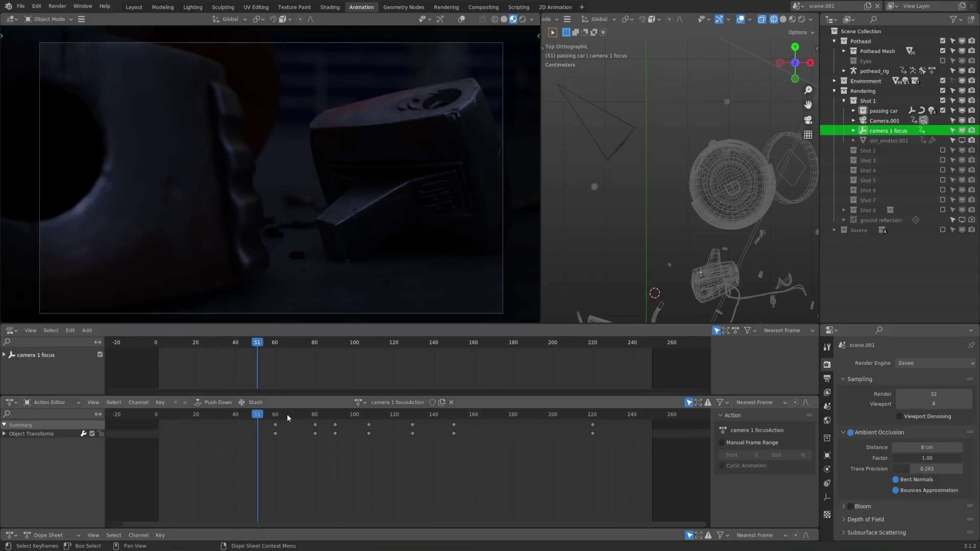
{"action": "left_click_drag", "start_coordinate": [316, 419], "coordinate": [407, 418]}
{"action": "key", "text": "g"}
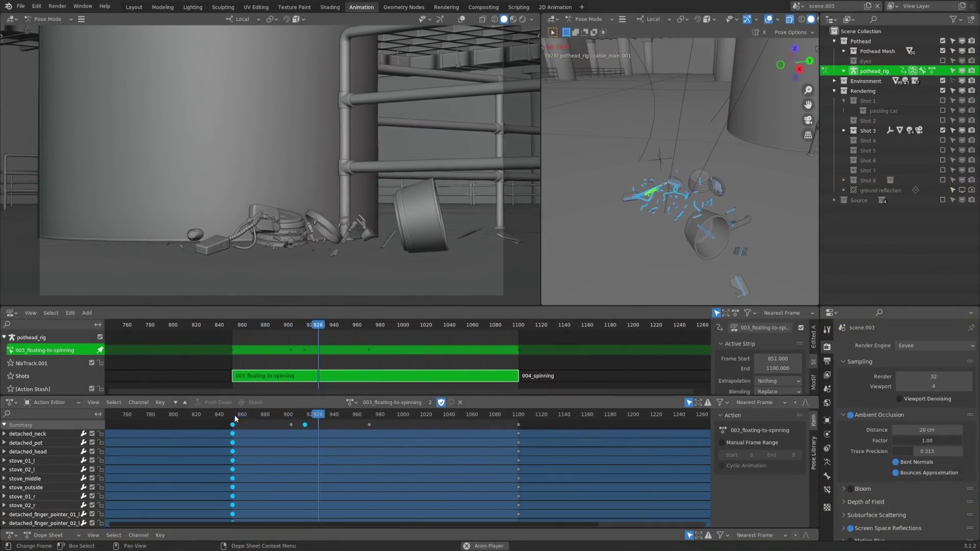
{"action": "middle_click_drag", "start_coordinate": [672, 260], "coordinate": [672, 195]}
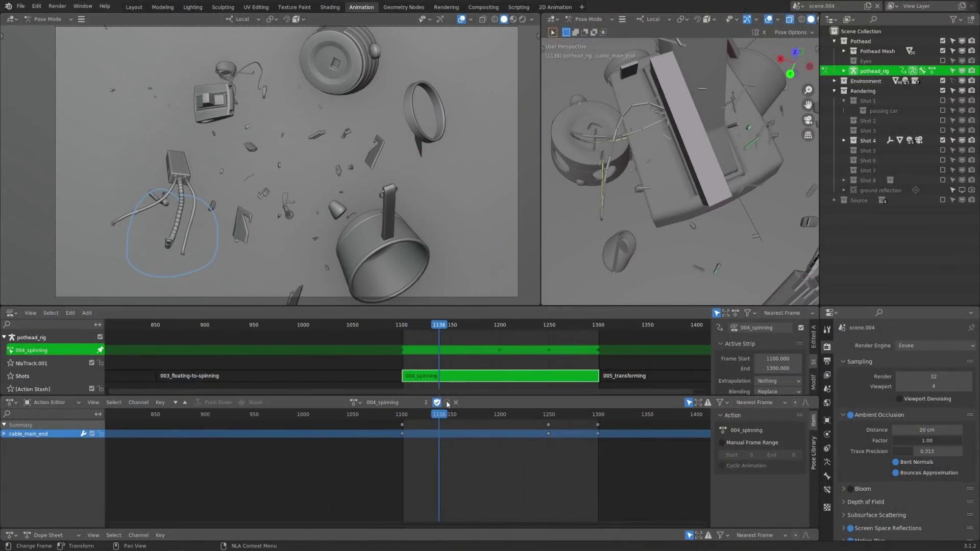
Keyframe the detached_neck bone of pothead_rig at frame 1500 in the 005_transforming action and stop playback at frame 1431.
{"action": "left_click_drag", "start_coordinate": [448, 414], "coordinate": [587, 418]}
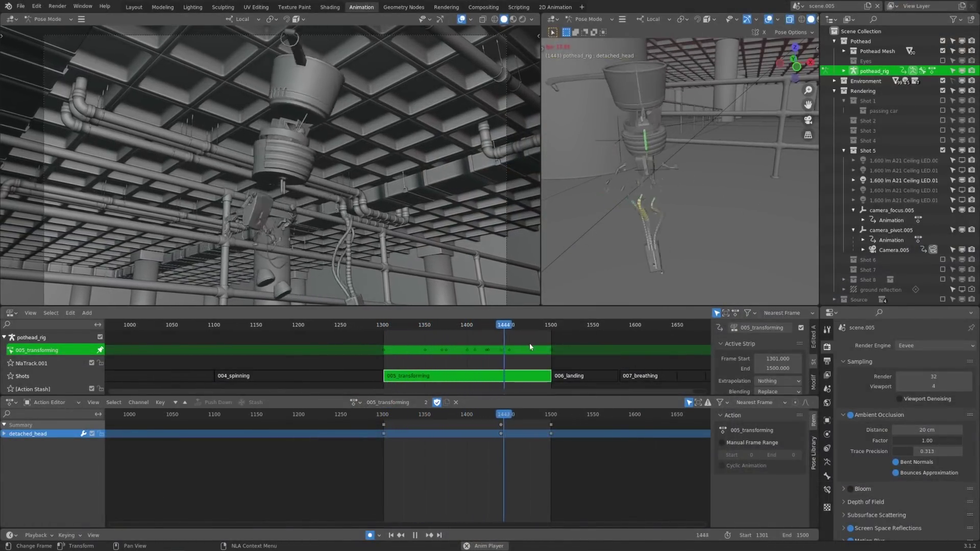
{"action": "left_click", "coordinate": [666, 185]}
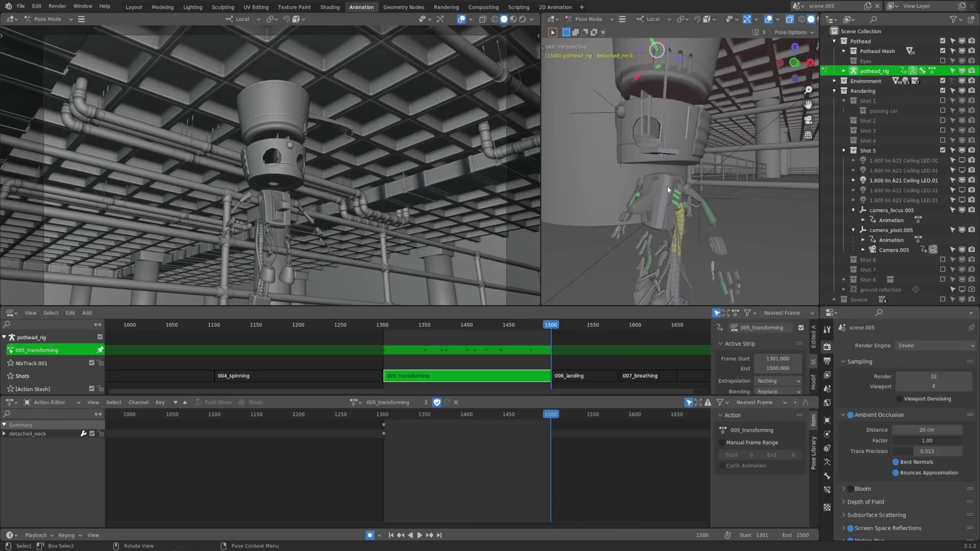
{"action": "key", "text": "shift+ctrl+space"}
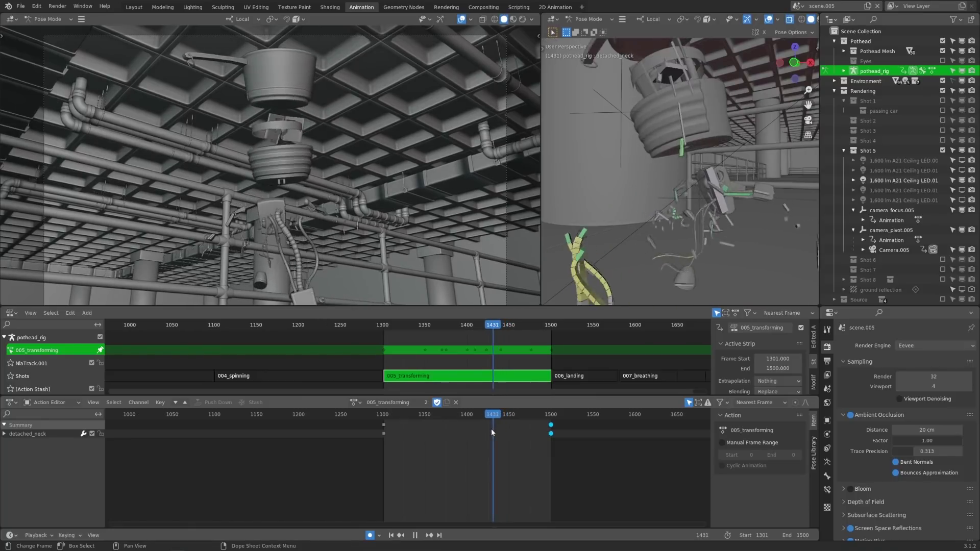
{"action": "key", "text": "space"}
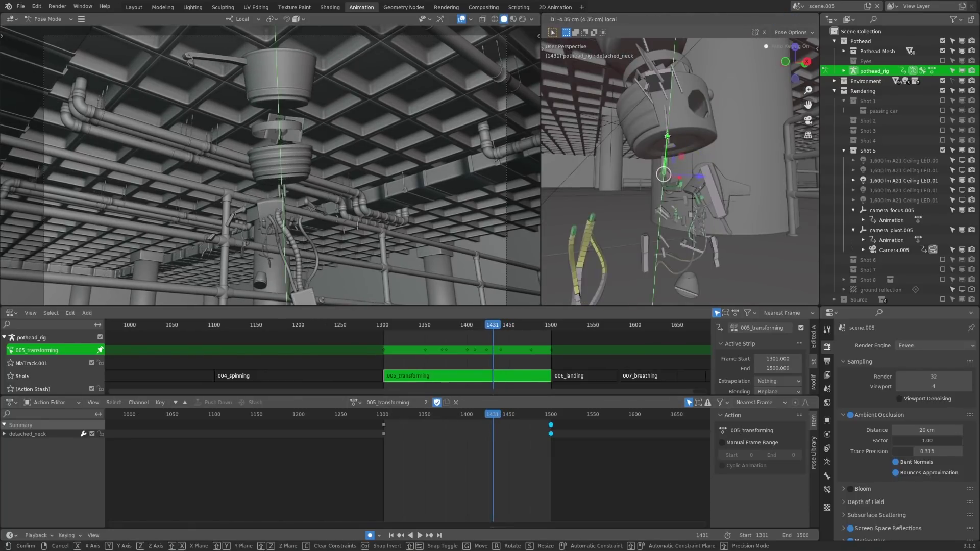
Move the detached_neck bone along its local Y axis at frame 1431 and play back the transformation.
{"action": "left_click_drag", "start_coordinate": [668, 148], "coordinate": [669, 148]}
{"action": "middle_click_drag", "start_coordinate": [668, 149], "coordinate": [690, 148]}
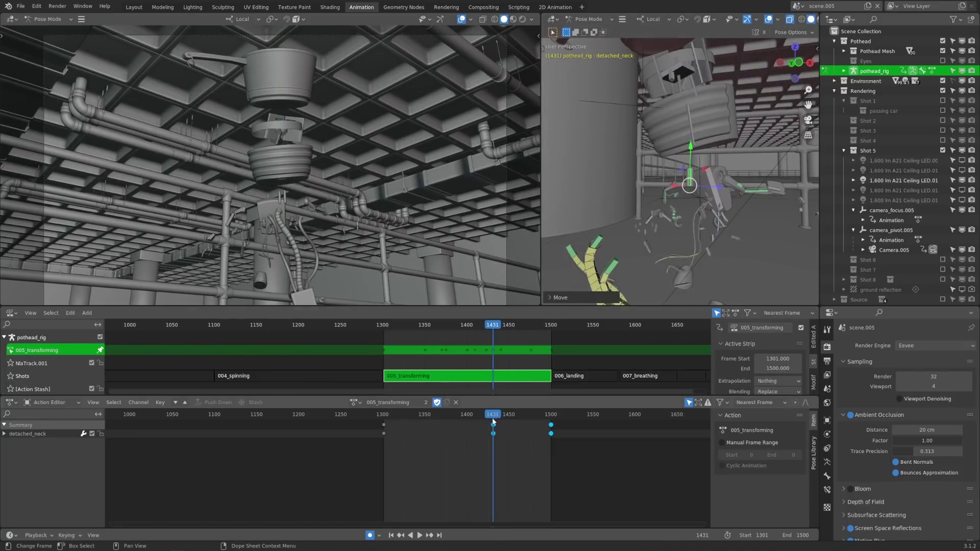
{"action": "left_click_drag", "start_coordinate": [493, 421], "coordinate": [461, 424]}
{"action": "left_click", "coordinate": [401, 535]}
{"action": "left_click", "coordinate": [633, 147]}
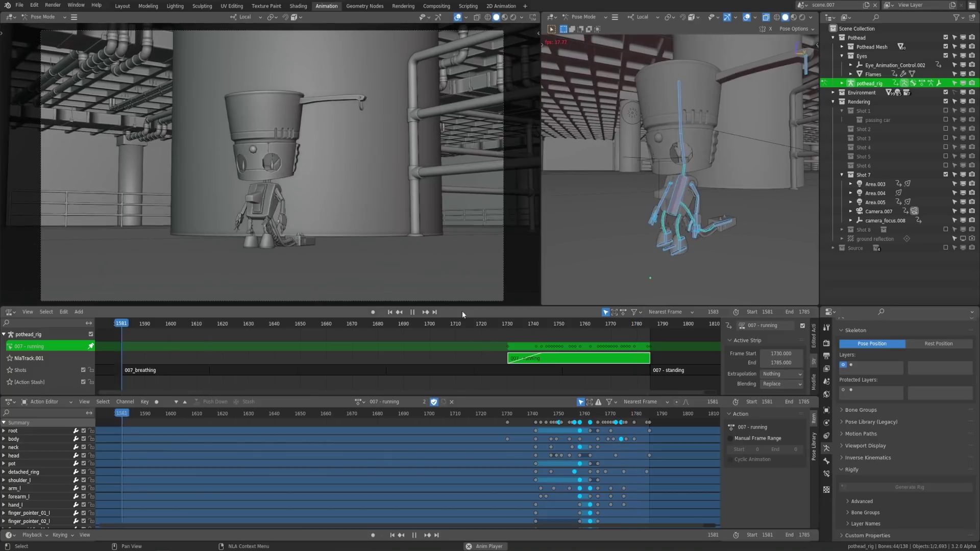
Scrub through the 007 - running action past frames 1770 and 1772, examining the running poses from several angles.
{"action": "left_click_drag", "start_coordinate": [501, 323], "coordinate": [612, 317]}
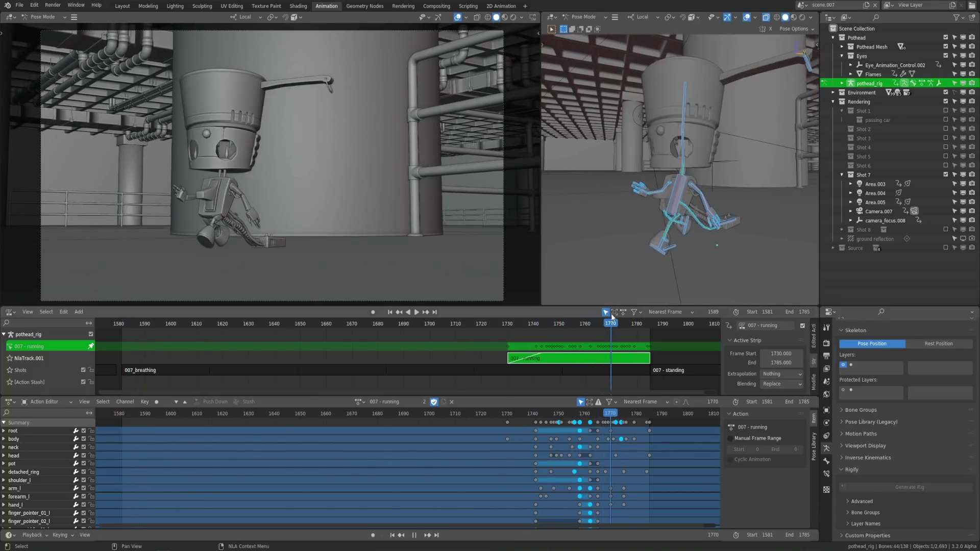
{"action": "middle_click_drag", "start_coordinate": [682, 200], "coordinate": [685, 221]}
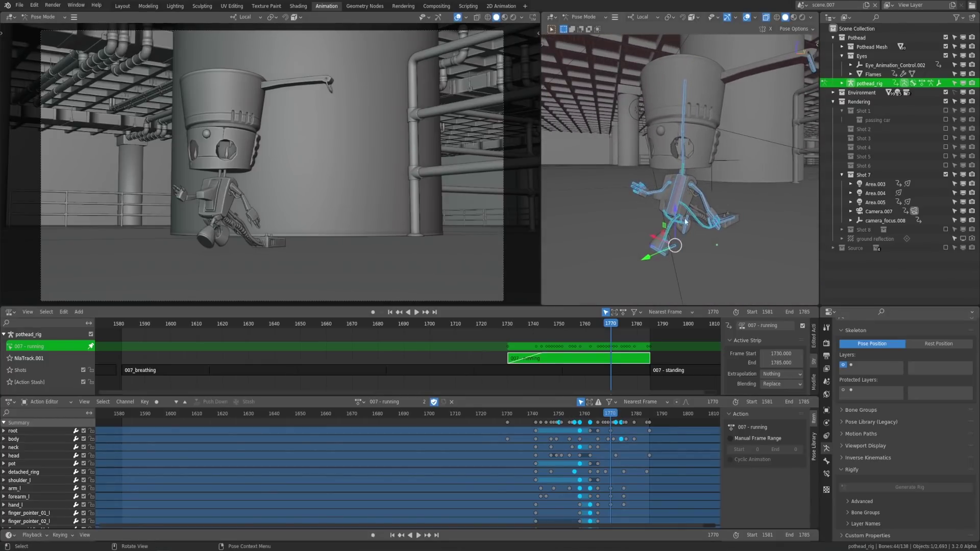
{"action": "left_click_drag", "start_coordinate": [613, 325], "coordinate": [617, 323]}
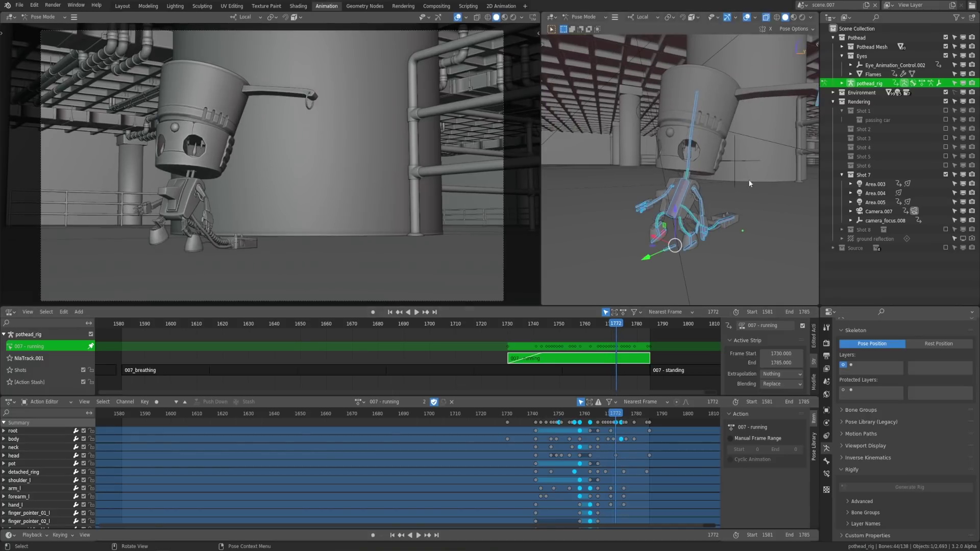
{"action": "middle_click_drag", "start_coordinate": [750, 184], "coordinate": [706, 192]}
{"action": "left_click_drag", "start_coordinate": [617, 323], "coordinate": [653, 316]}
{"action": "mouse_move", "coordinate": [700, 206]}
{"action": "middle_mouse_down"}
{"action": "mouse_move", "coordinate": [736, 201]}
{"action": "mouse_move", "coordinate": [709, 201]}
{"action": "middle_mouse_up"}
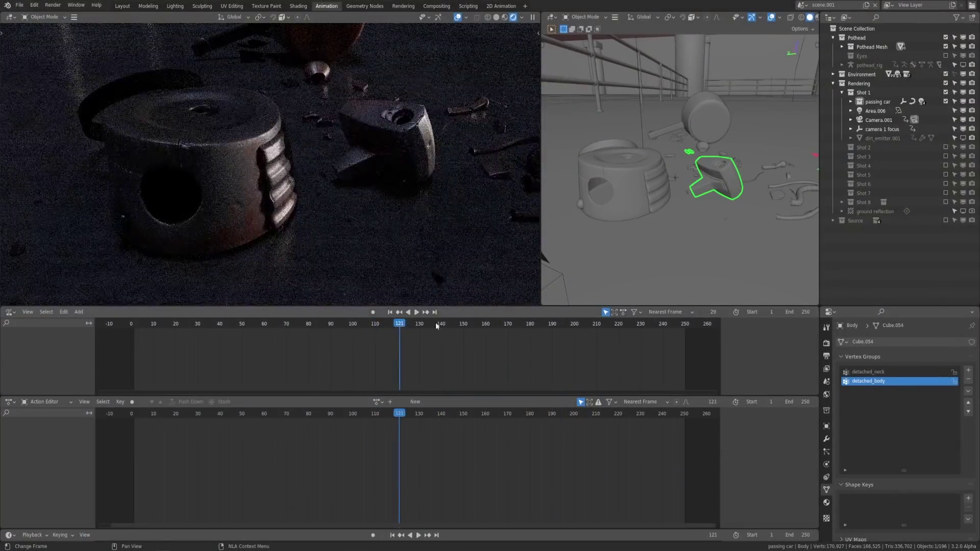
Scrub the rendered scene.001 between frames 125 and 190 to examine the passing car's lighting on the Pothead parts.
{"action": "left_click_drag", "start_coordinate": [436, 322], "coordinate": [561, 327]}
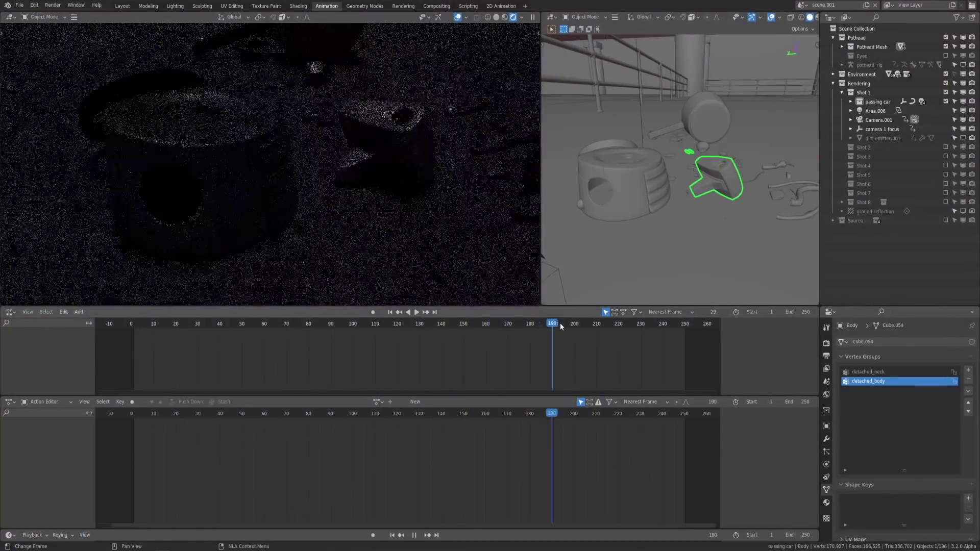
{"action": "left_click", "coordinate": [408, 324]}
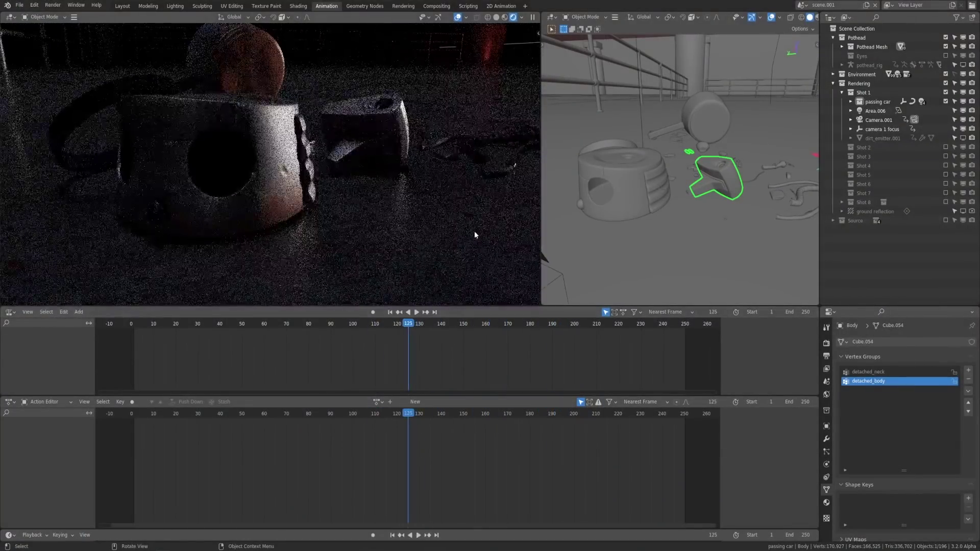
{"action": "middle_click_drag", "start_coordinate": [475, 235], "coordinate": [412, 239]}
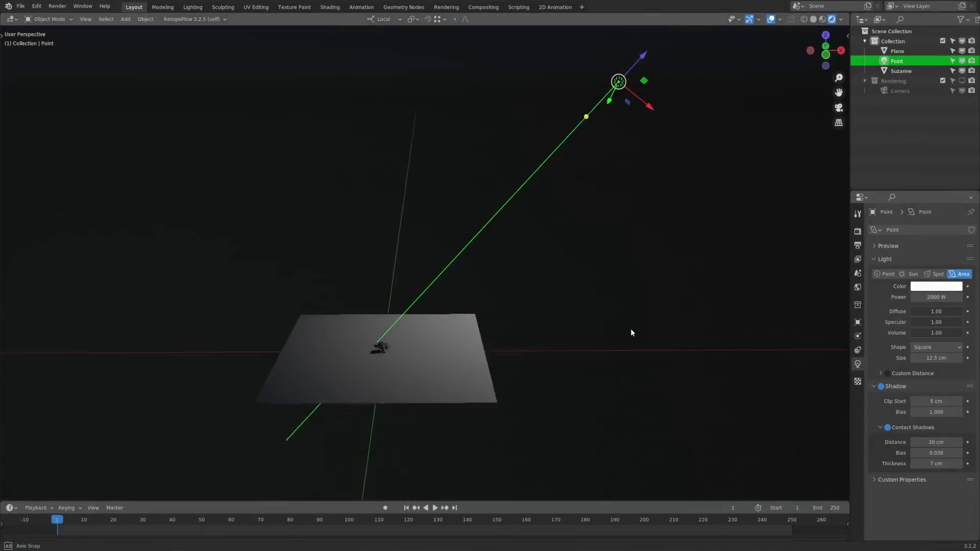
Set the Eevee shadow Cube Size to 4096 px for the Suzanne test scene.
{"action": "middle_click_drag", "start_coordinate": [630, 333], "coordinate": [500, 327]}
{"action": "scroll", "coordinate": [498, 322], "scroll_direction": "up", "scroll_amount": 6}
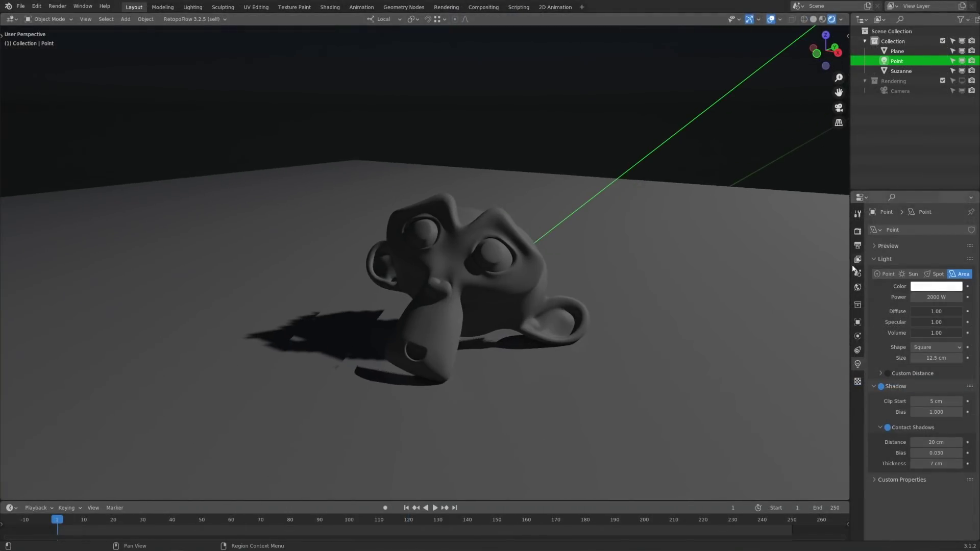
{"action": "left_click", "coordinate": [858, 232]}
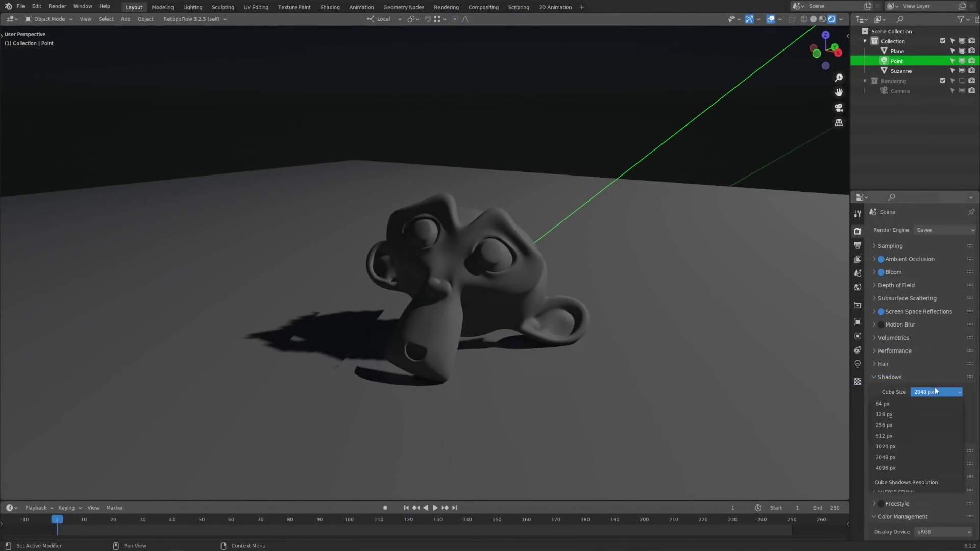
{"action": "middle_click_drag", "start_coordinate": [681, 367], "coordinate": [693, 367]}
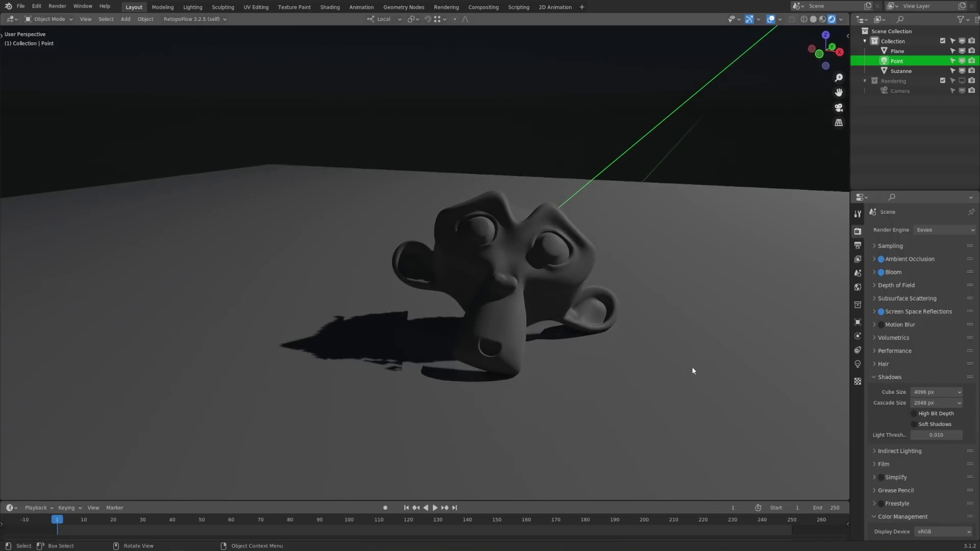
Set the area light's shadow Bias to 0.700 and raise its Clip Start to about 22.9 m.
{"action": "left_click", "coordinate": [858, 364]}
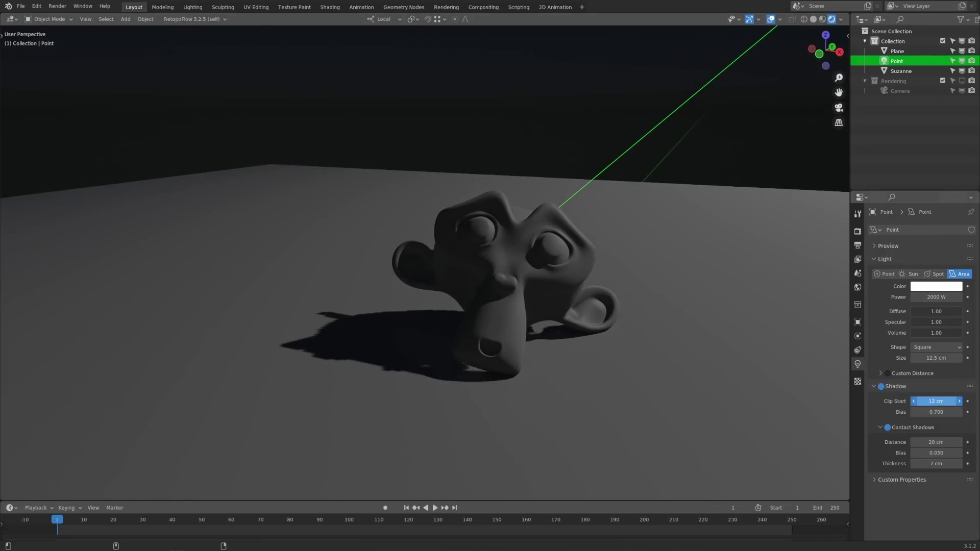
{"action": "scroll", "coordinate": [561, 290], "scroll_direction": "down", "scroll_amount": 8}
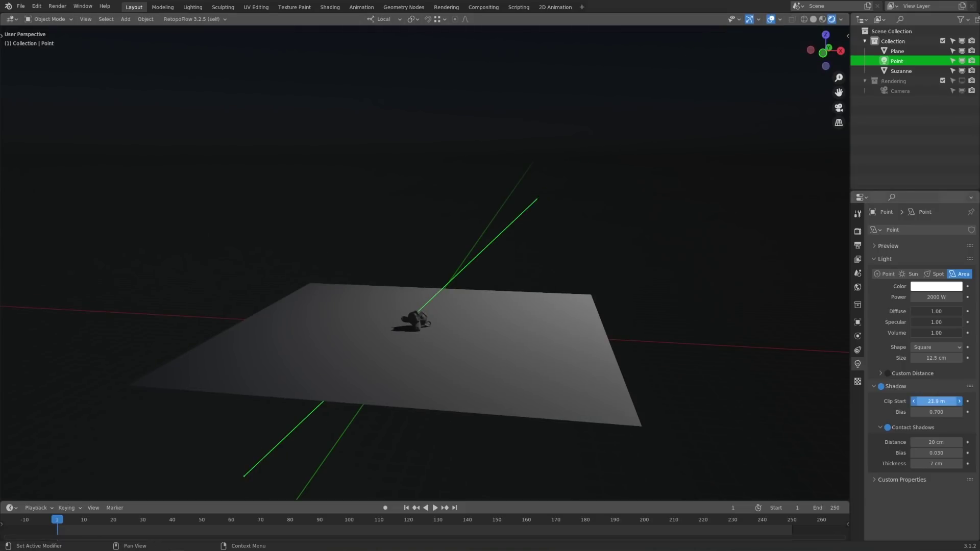
{"action": "scroll", "coordinate": [478, 352], "scroll_direction": "up", "scroll_amount": 6}
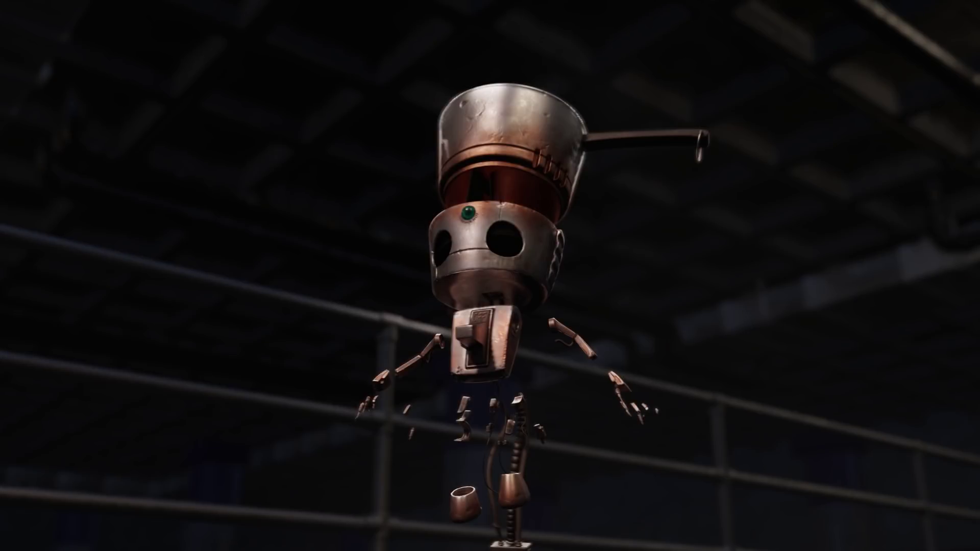